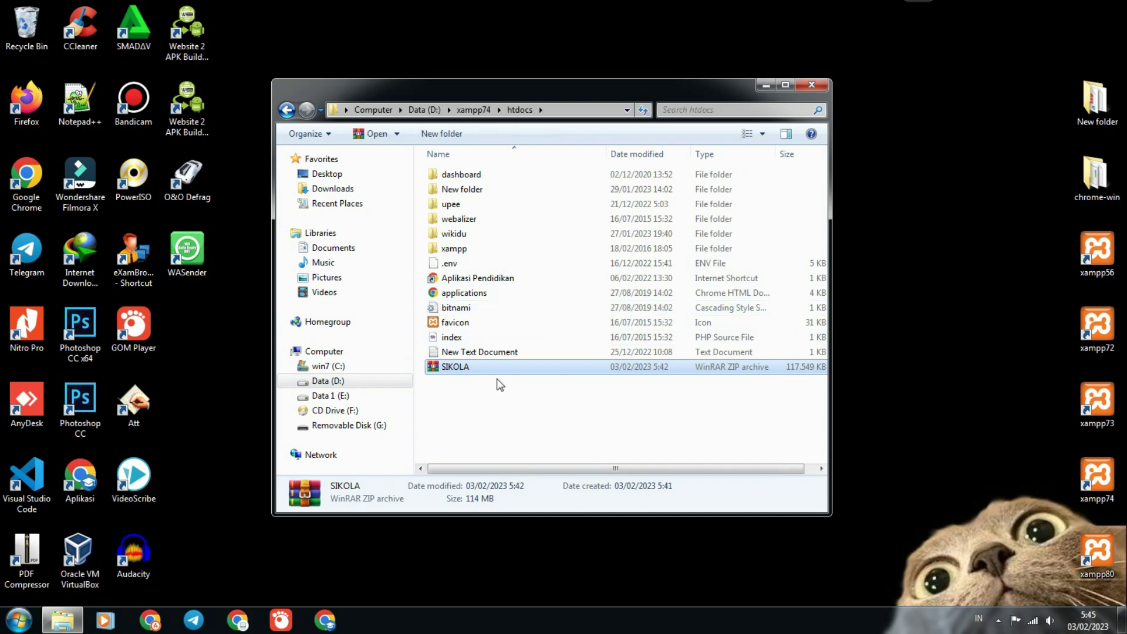
Extract SIKOLA.zip in place inside htdocs with WinRAR's Extract Here.
{"action": "right_click", "coordinate": [482, 365]}
{"action": "left_click", "coordinate": [528, 85]}
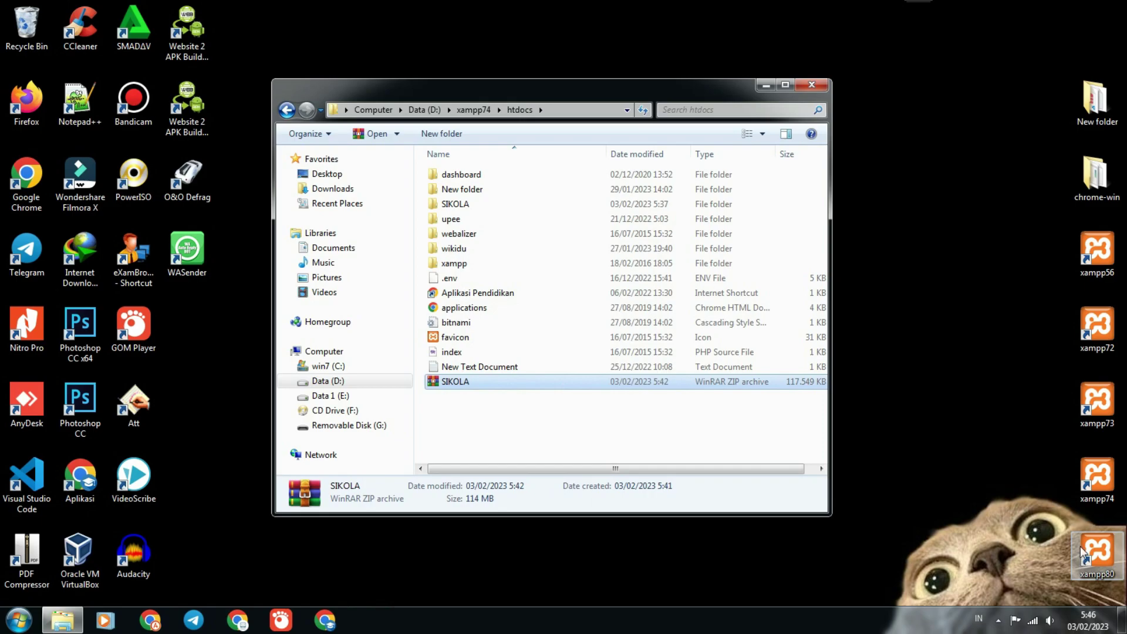
Rename the extracted SIKOLA folder to lowercase 'sikola'.
{"action": "right_click", "coordinate": [438, 206]}
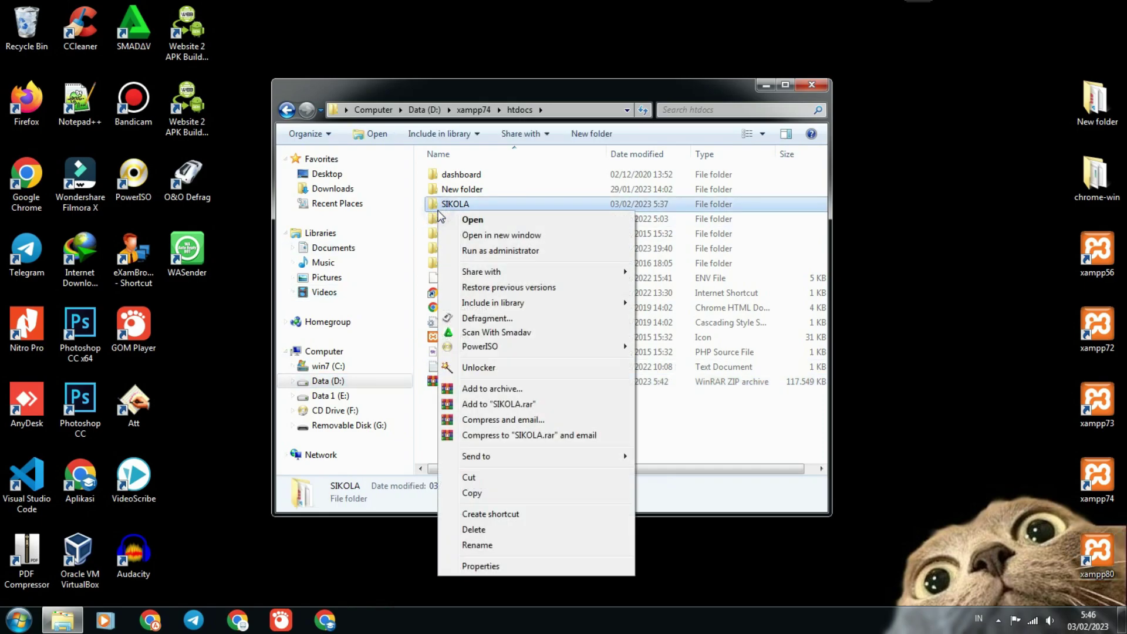
{"action": "left_click", "coordinate": [512, 547]}
{"action": "type", "text": "sikola"}
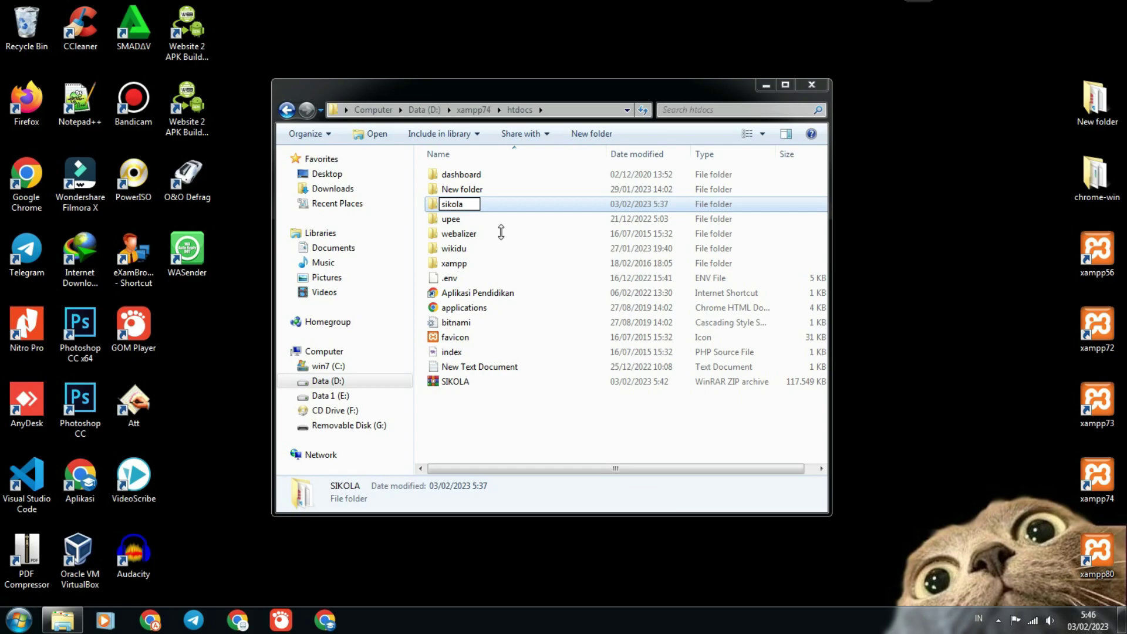
{"action": "left_click", "coordinate": [500, 232]}
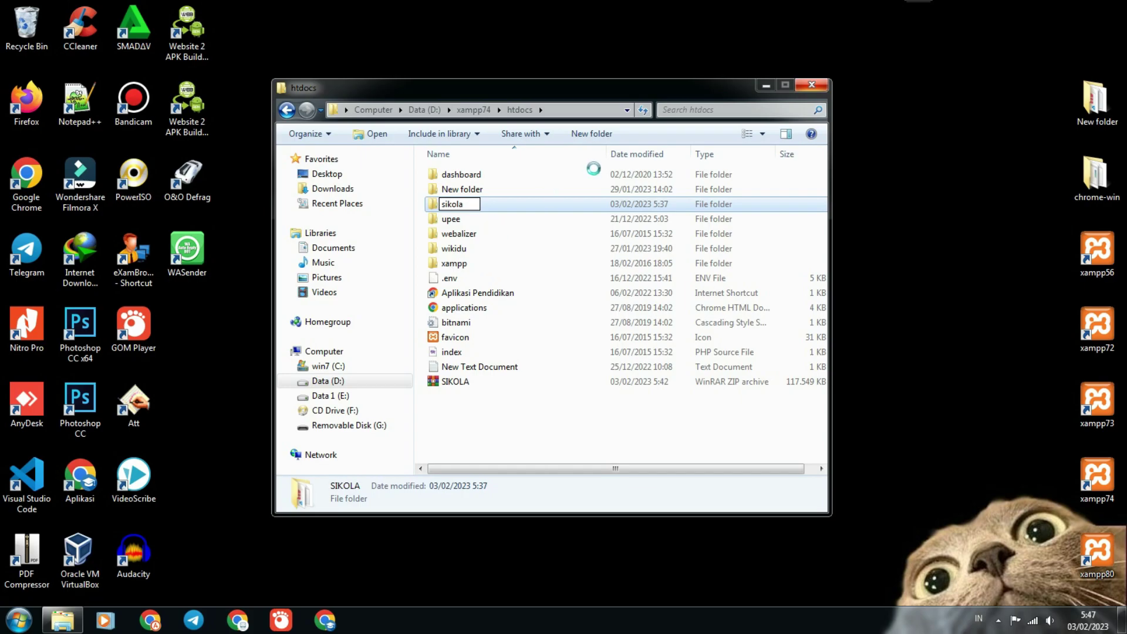
Refresh the desktop, then bring the htdocs window back.
{"action": "left_click", "coordinate": [767, 86]}
{"action": "right_click", "coordinate": [651, 129]}
{"action": "left_click", "coordinate": [686, 169]}
{"action": "left_click", "coordinate": [58, 620]}
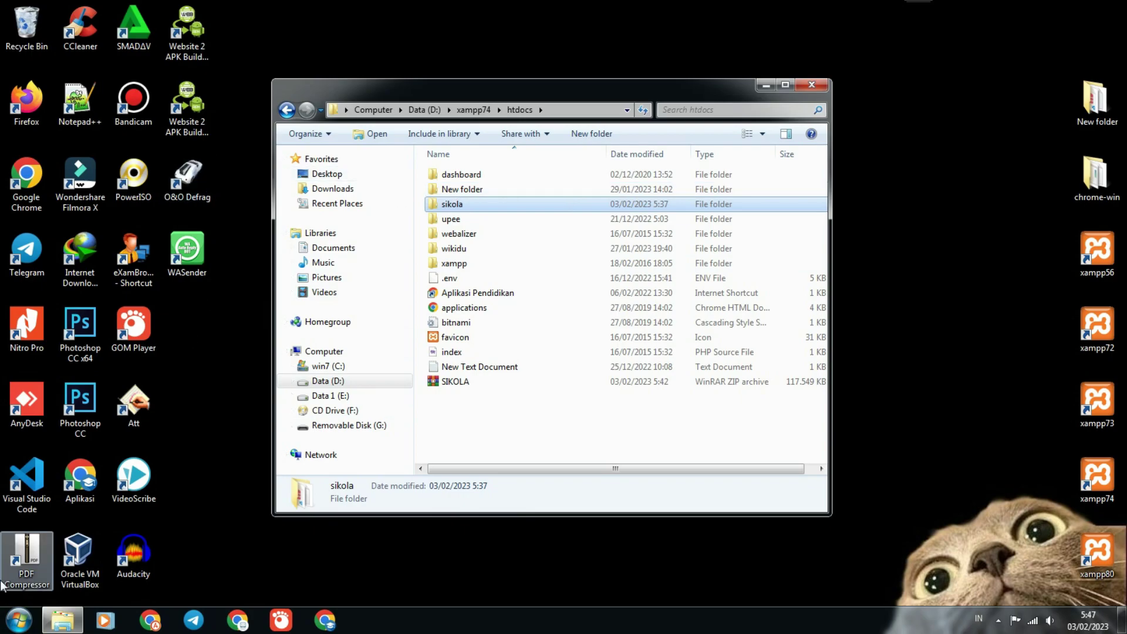
Launch Visual Studio Code and open the sikola project folder.
{"action": "left_click", "coordinate": [26, 478]}
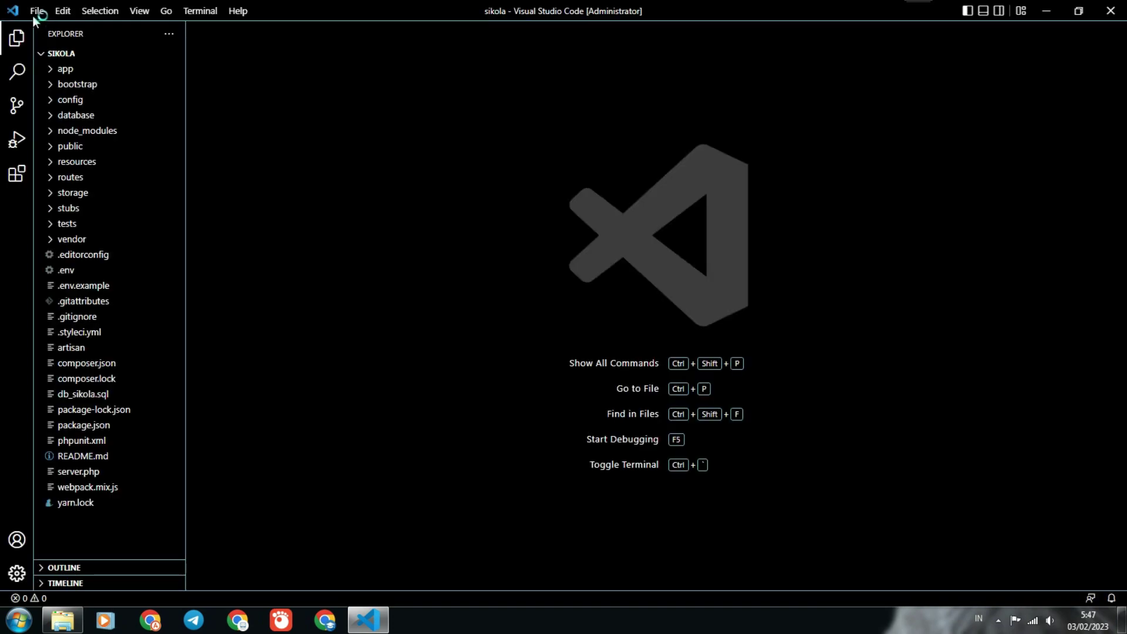
{"action": "left_click", "coordinate": [33, 14]}
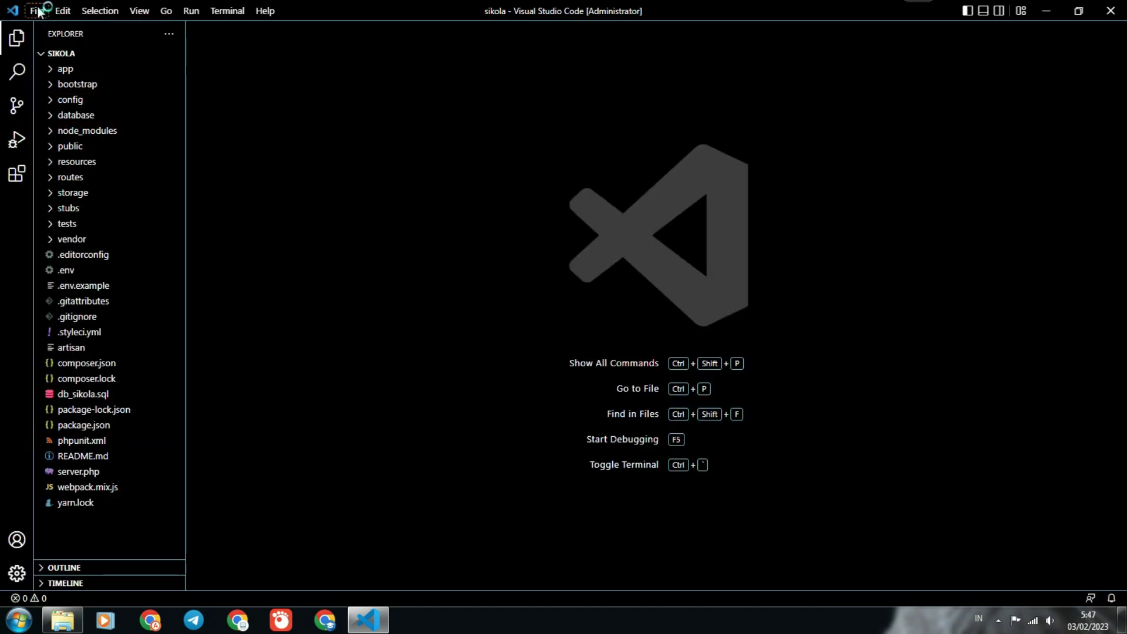
{"action": "left_click", "coordinate": [36, 9]}
{"action": "left_click", "coordinate": [90, 120]}
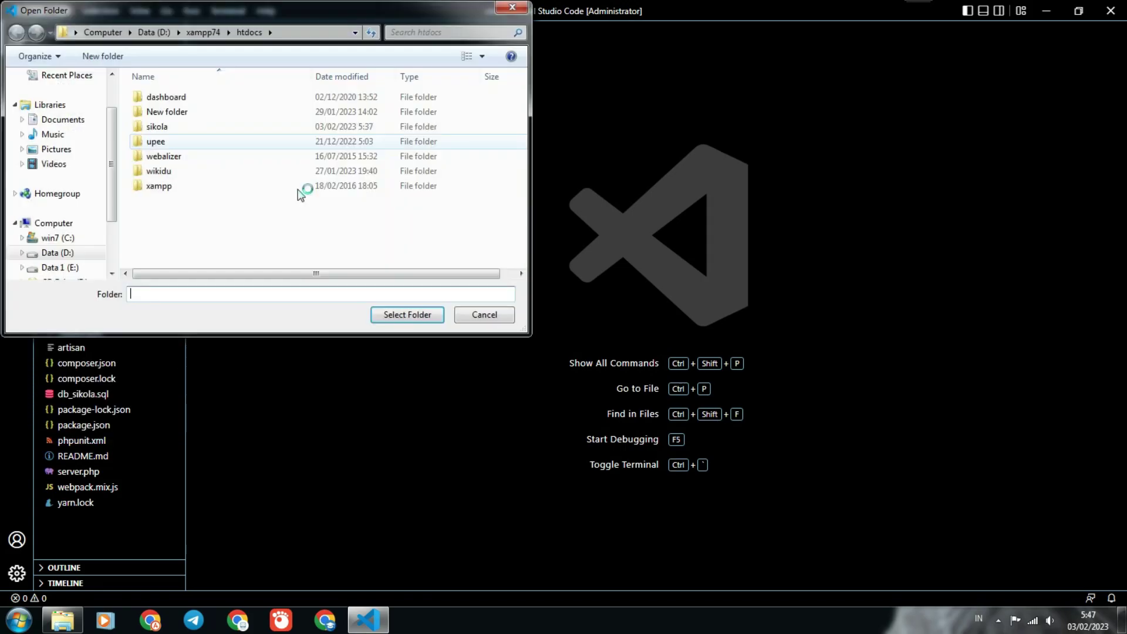
{"action": "left_click", "coordinate": [177, 132]}
{"action": "left_click", "coordinate": [390, 312]}
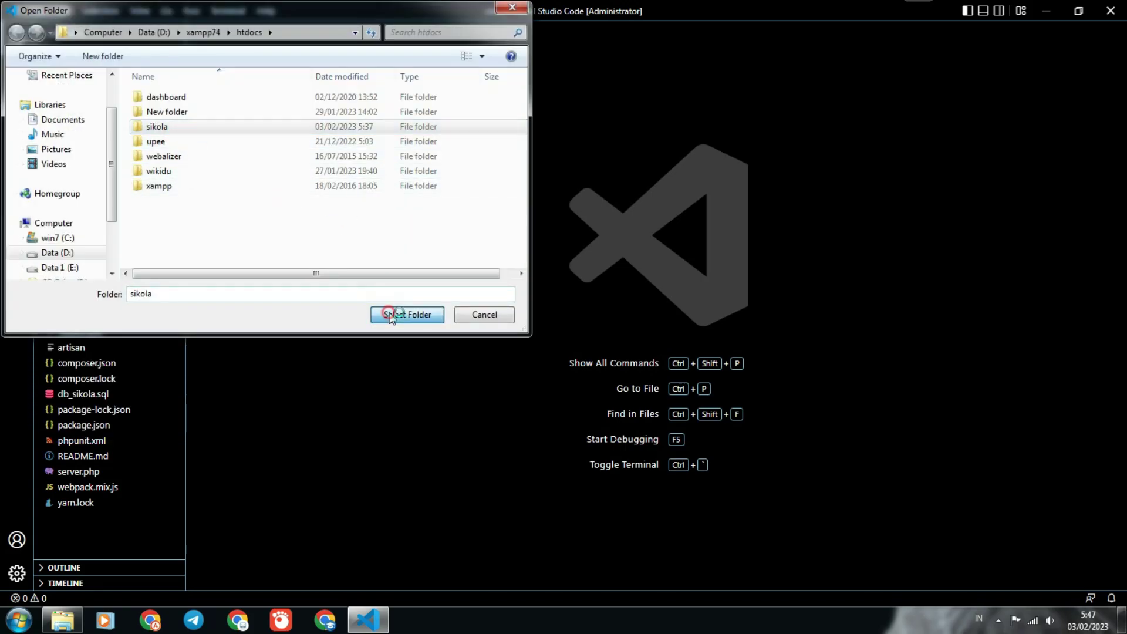
In a new terminal, run composer install followed by composer update.
{"action": "left_click", "coordinate": [227, 11]}
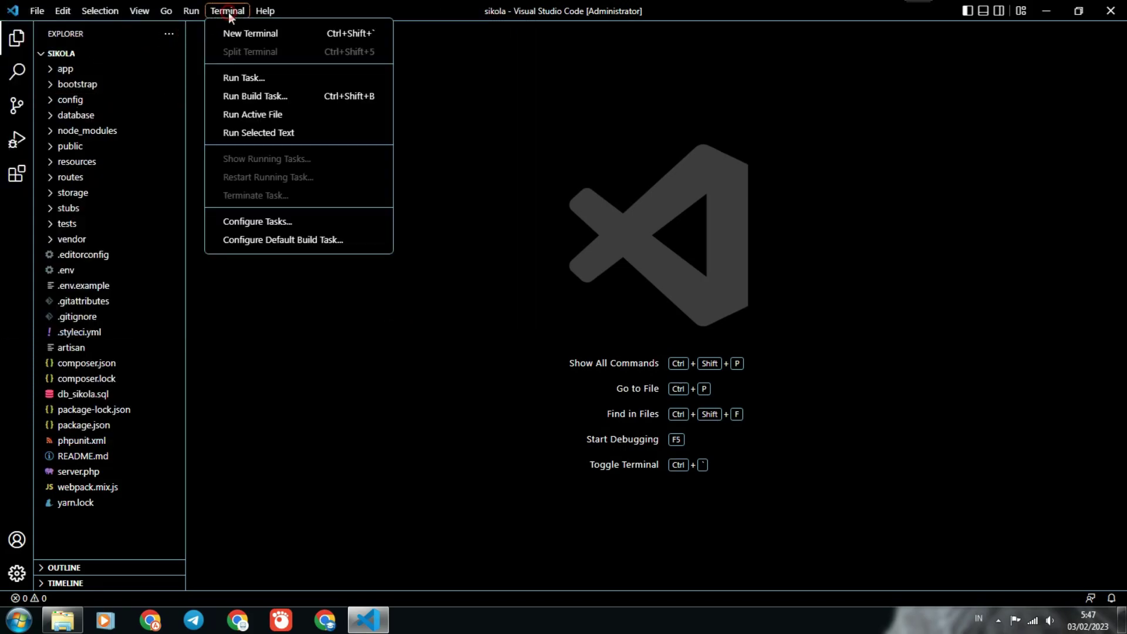
{"action": "left_click", "coordinate": [270, 35]}
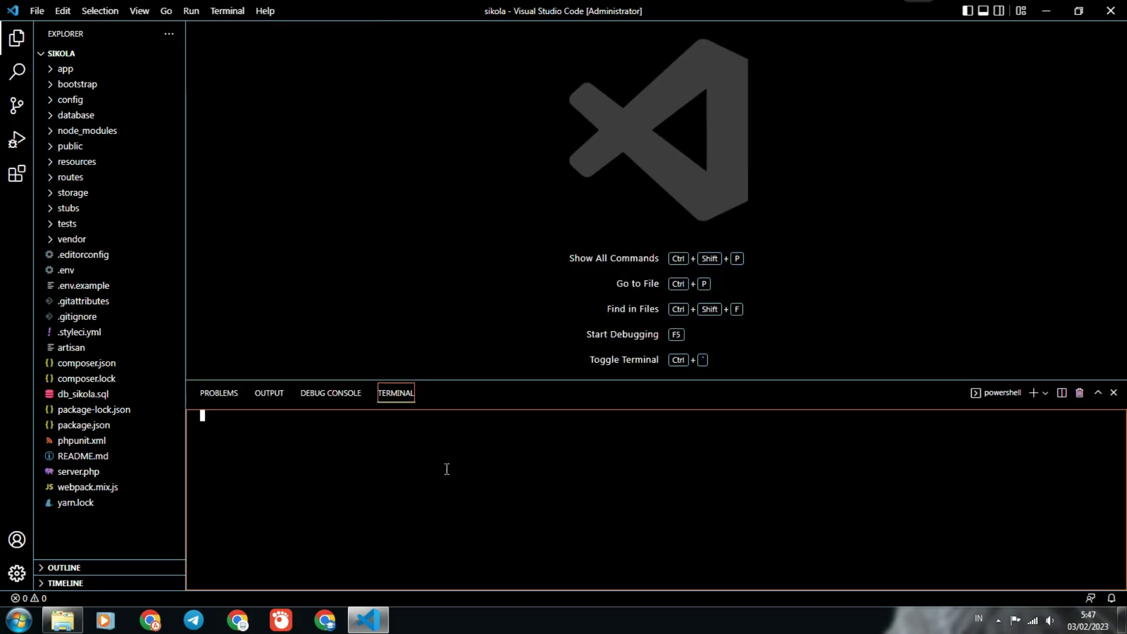
{"action": "type", "text": "composer"}
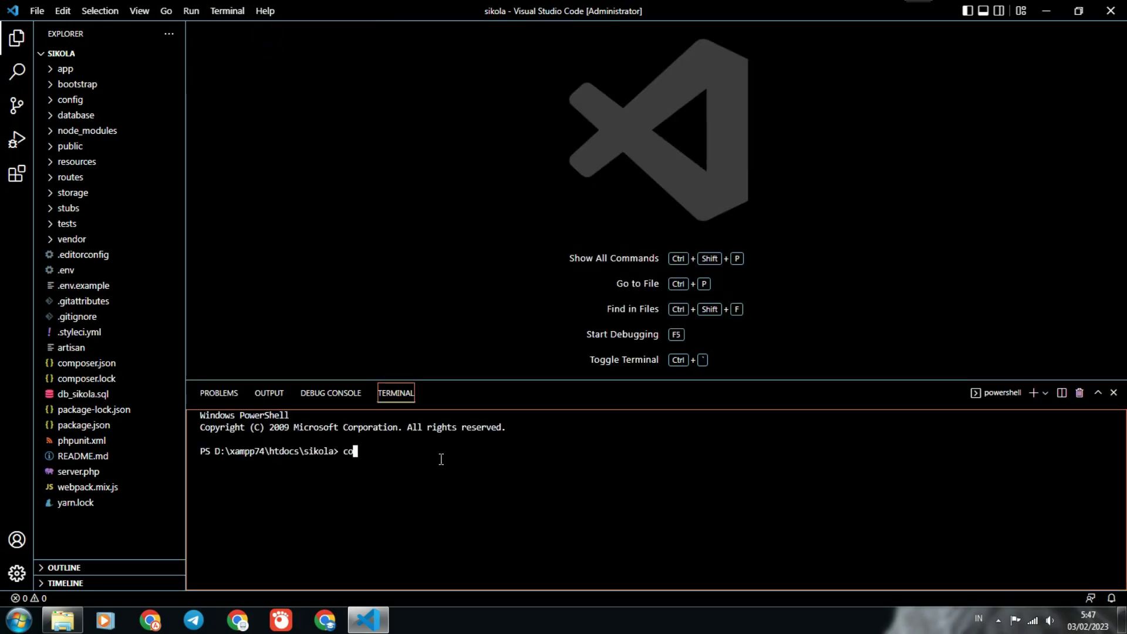
{"action": "type", "text": " install"}
{"action": "key", "text": "Return"}
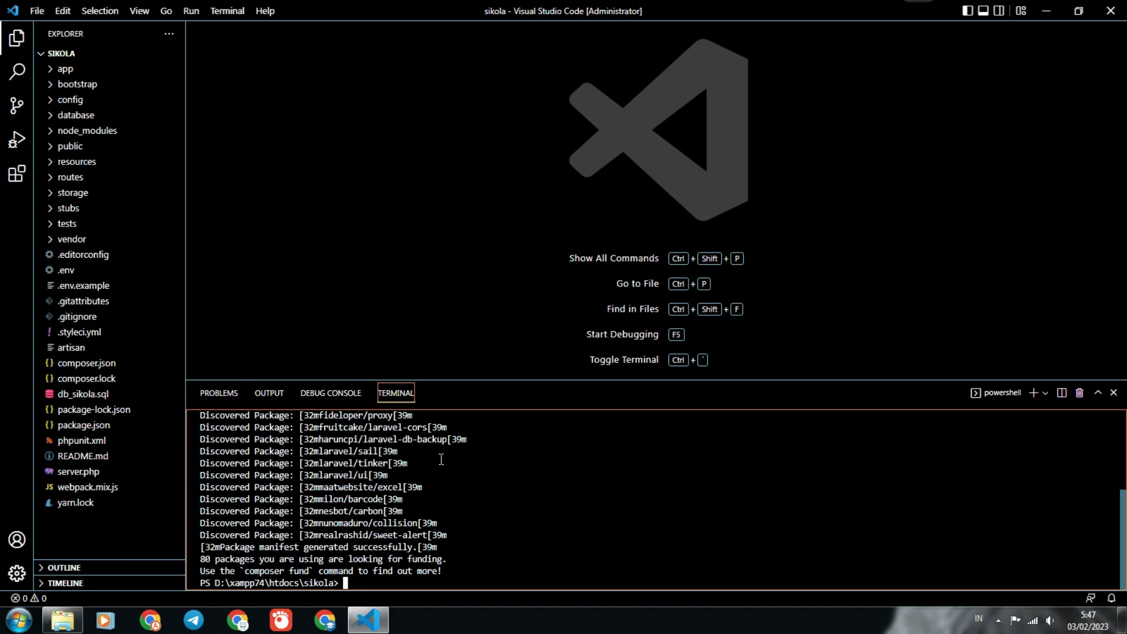
{"action": "type", "text": "composer update"}
{"action": "key", "text": "Return"}
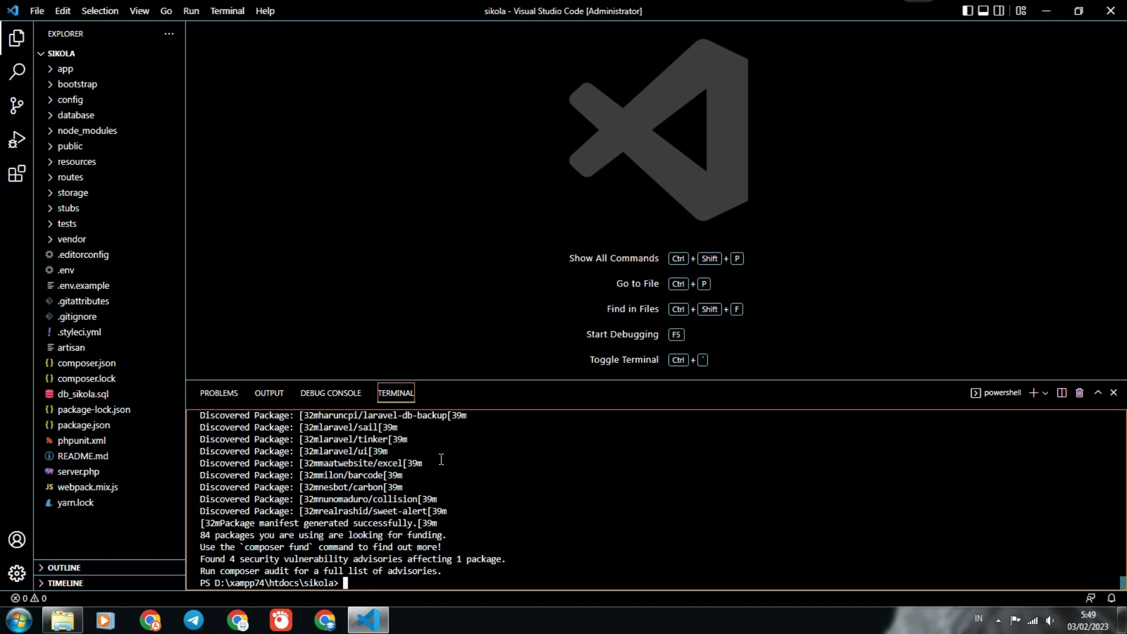
In .env, set DB_DATABASE to sikola and DB_USERNAME to root.
{"action": "left_click", "coordinate": [59, 270]}
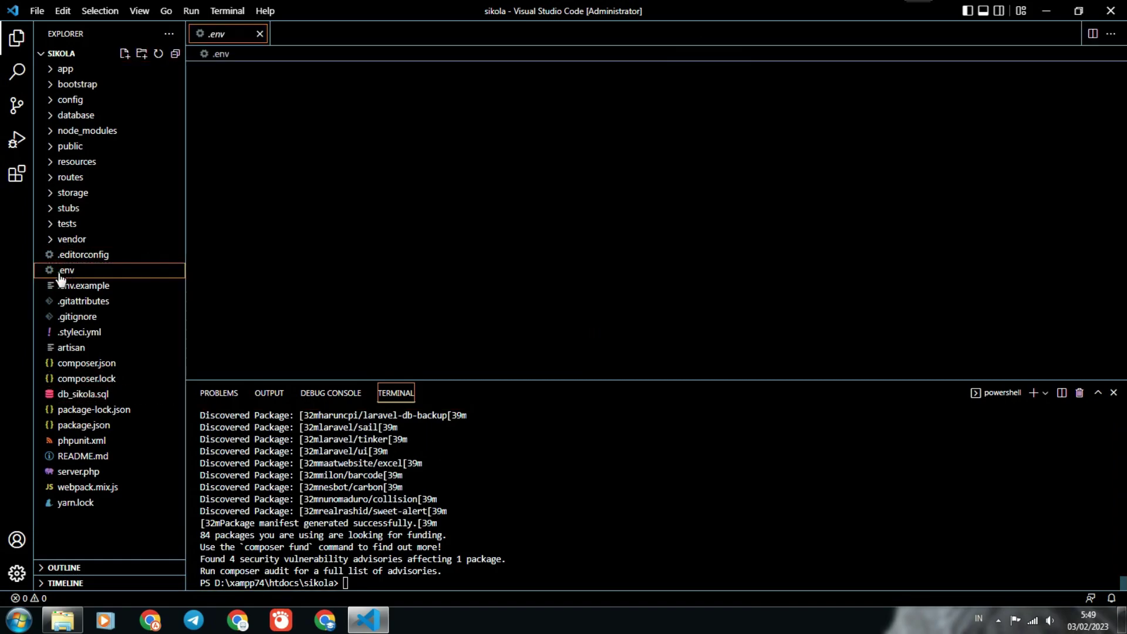
{"action": "left_click", "coordinate": [348, 227]}
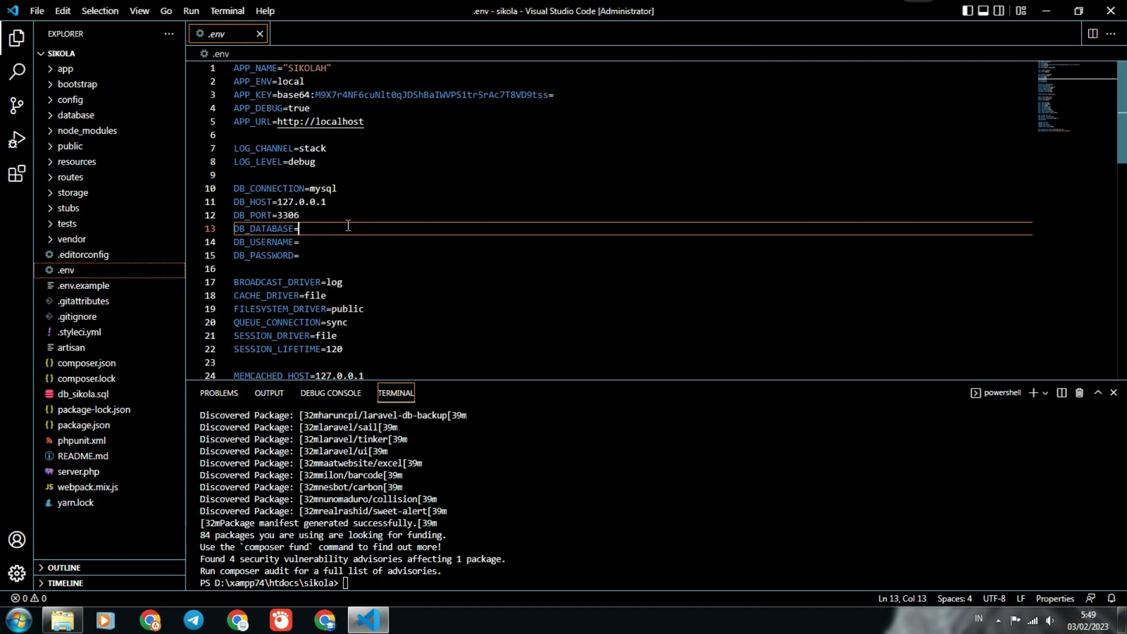
{"action": "type", "text": "sikola"}
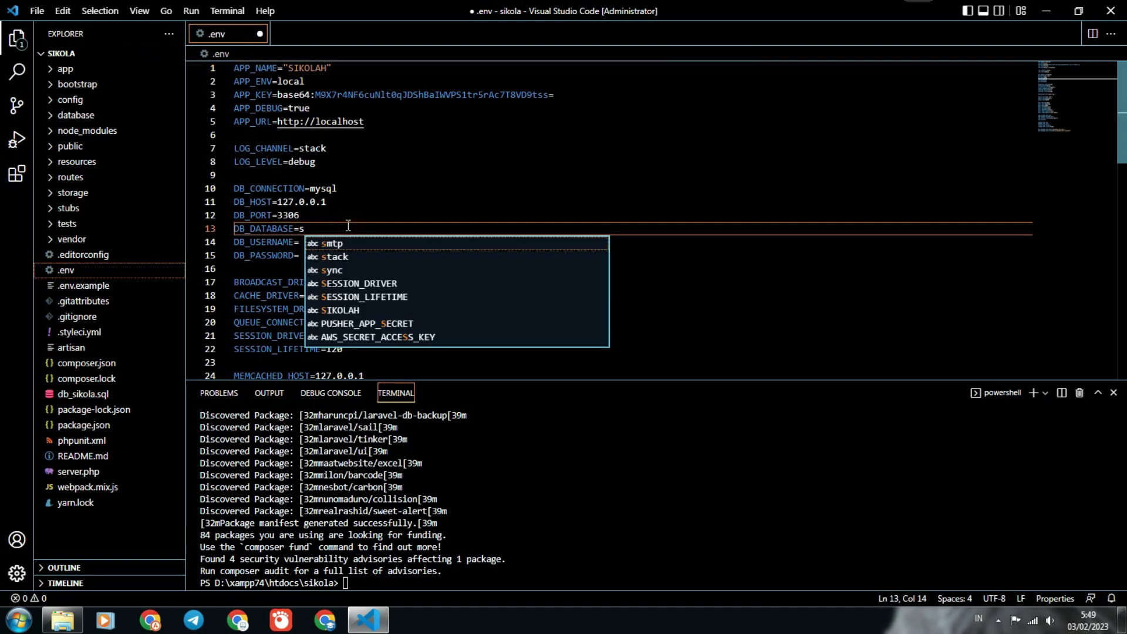
{"action": "left_click", "coordinate": [313, 242]}
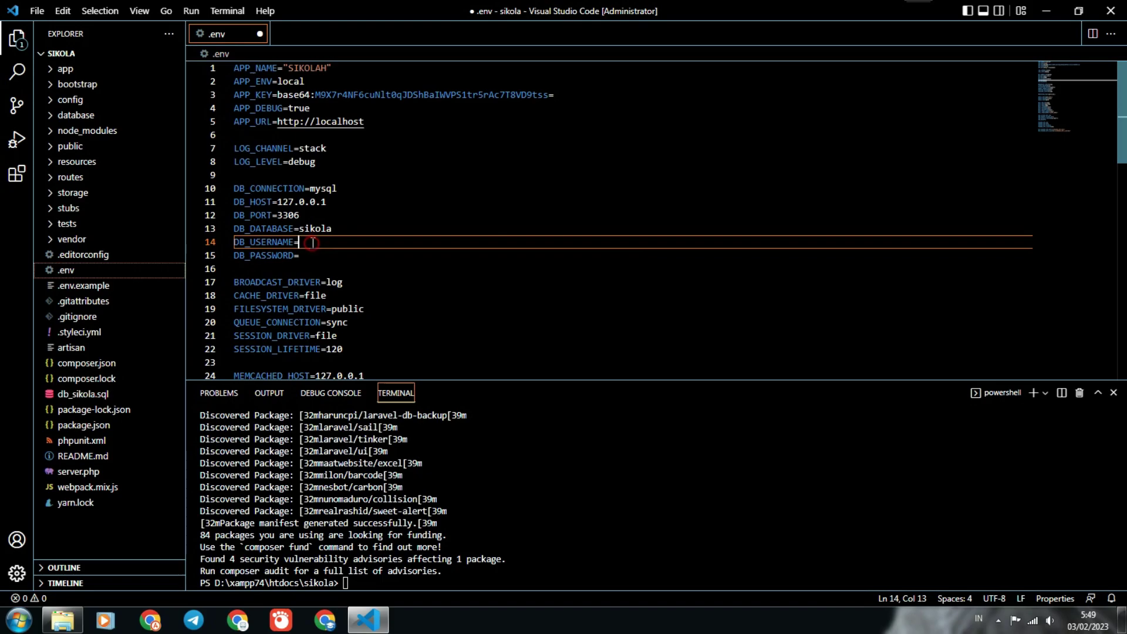
{"action": "type", "text": "root"}
Save the .env file and minimize everything to show the desktop.
{"action": "left_click", "coordinate": [37, 10]}
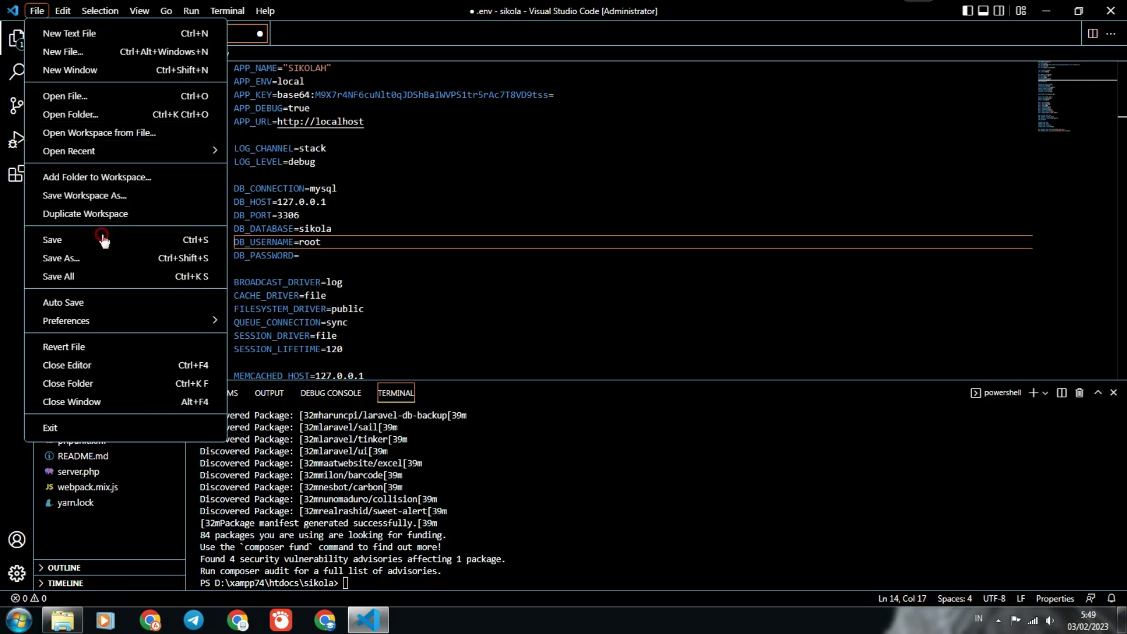
{"action": "left_click", "coordinate": [71, 239]}
{"action": "left_click", "coordinate": [1122, 619]}
Launch the xampp74 control panel, start Apache and MySQL, and open Chrome.
{"action": "left_click", "coordinate": [1077, 468]}
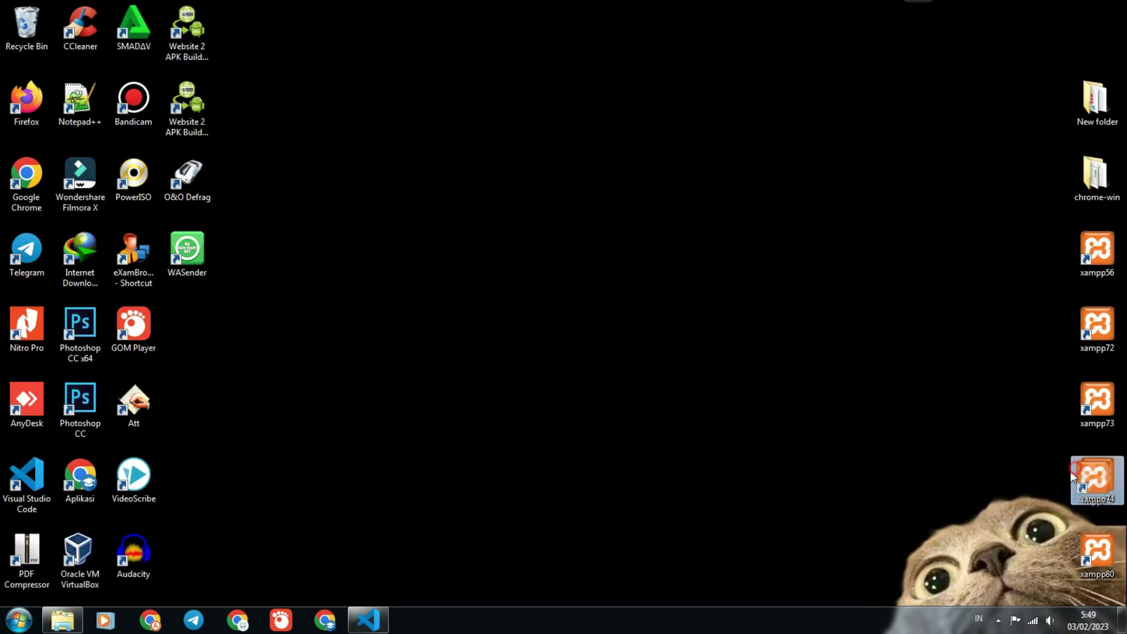
{"action": "double_click", "coordinate": [1096, 476]}
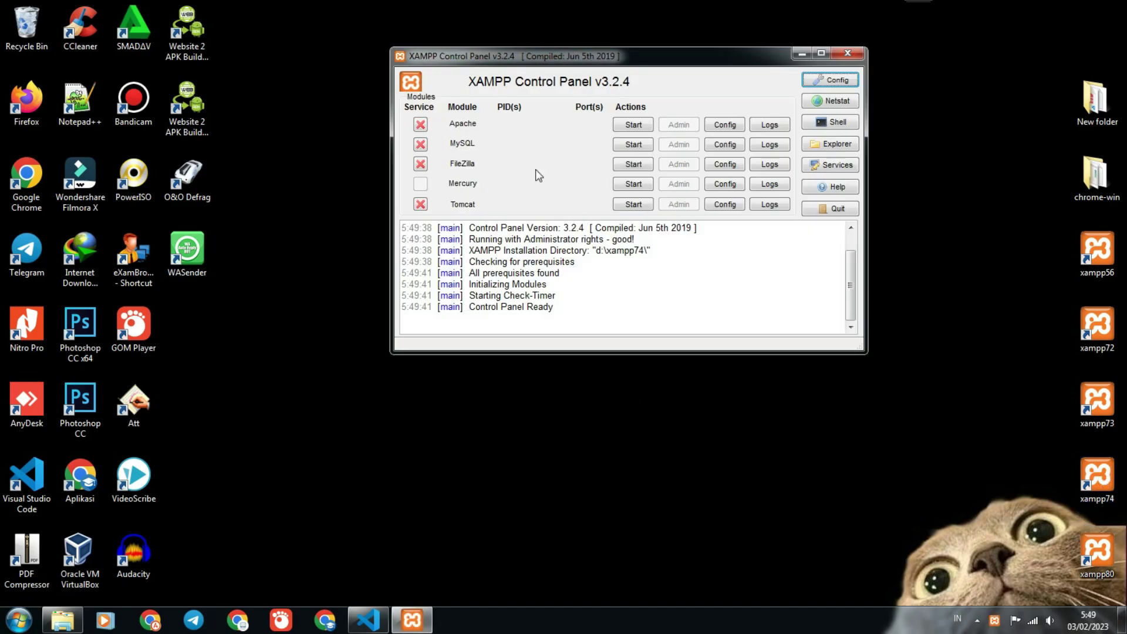
{"action": "left_click", "coordinate": [632, 125]}
{"action": "left_click", "coordinate": [633, 144]}
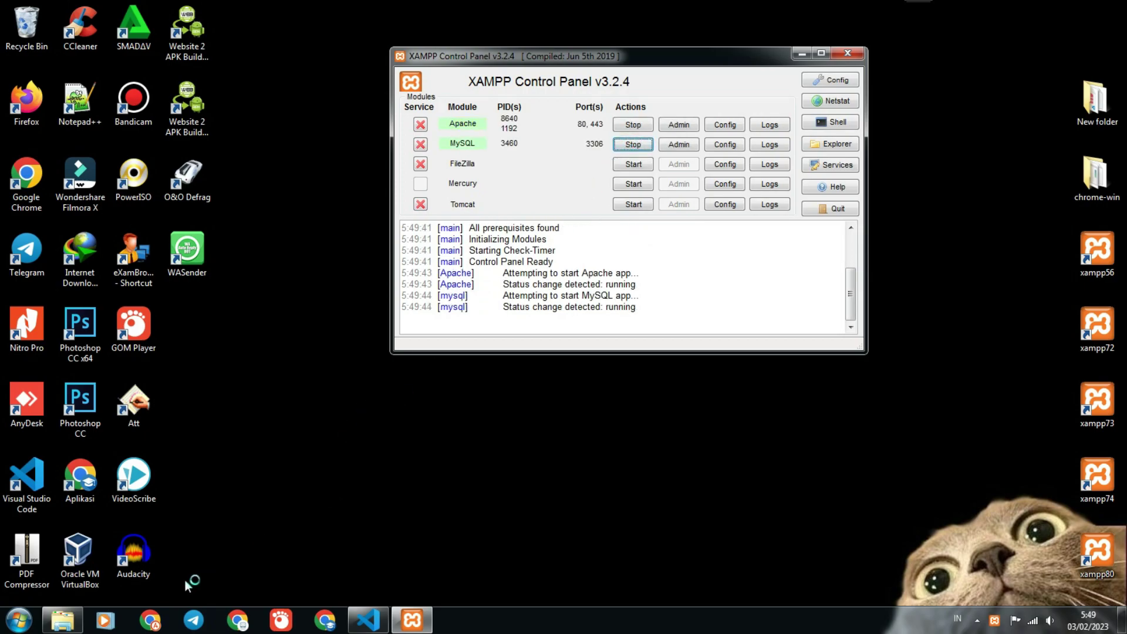
{"action": "left_click", "coordinate": [151, 620]}
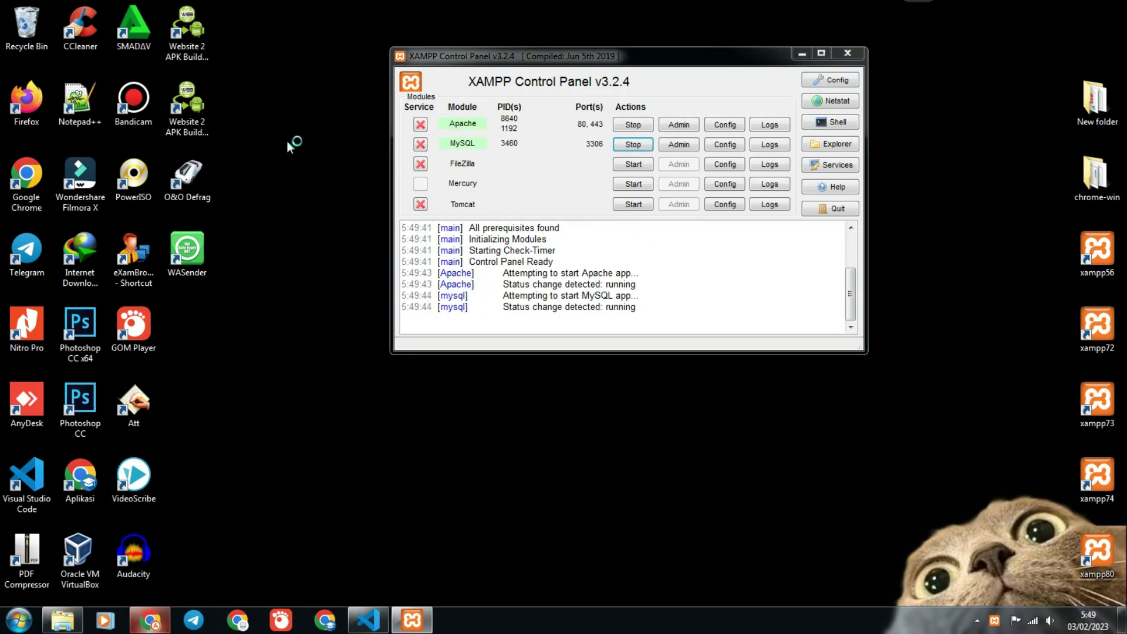
{"action": "type", "text": "locfal"}
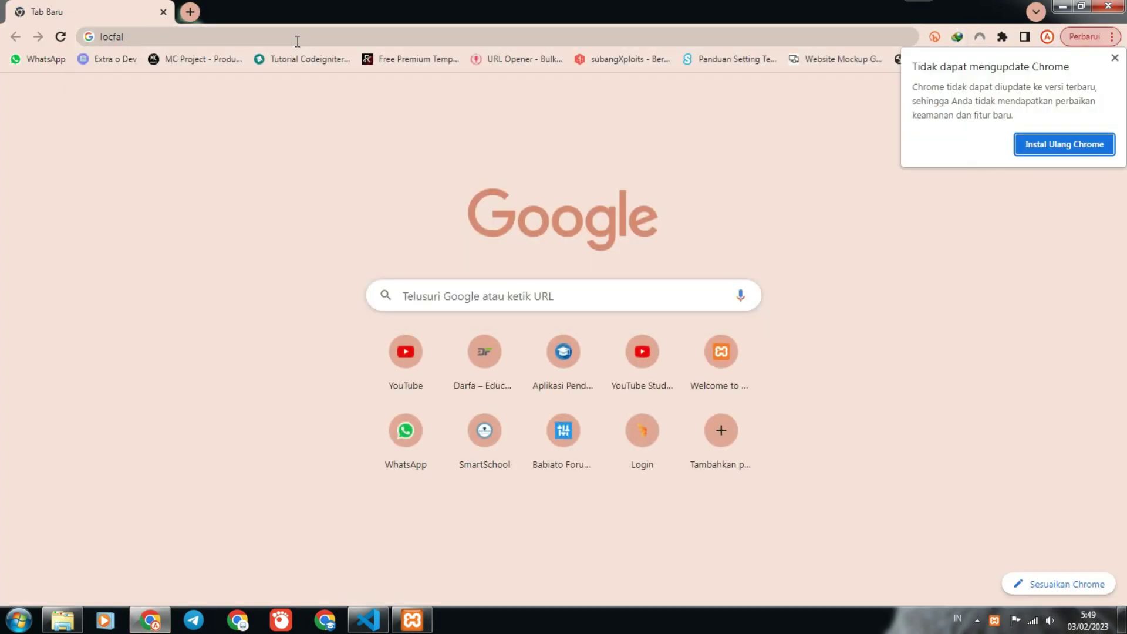
Load localhost in the browser and open phpMyAdmin.
{"action": "left_click", "coordinate": [139, 38]}
{"action": "key", "text": "BackSpace"}
{"action": "key", "text": "BackSpace"}
{"action": "key", "text": "BackSpace"}
{"action": "type", "text": "alhos"}
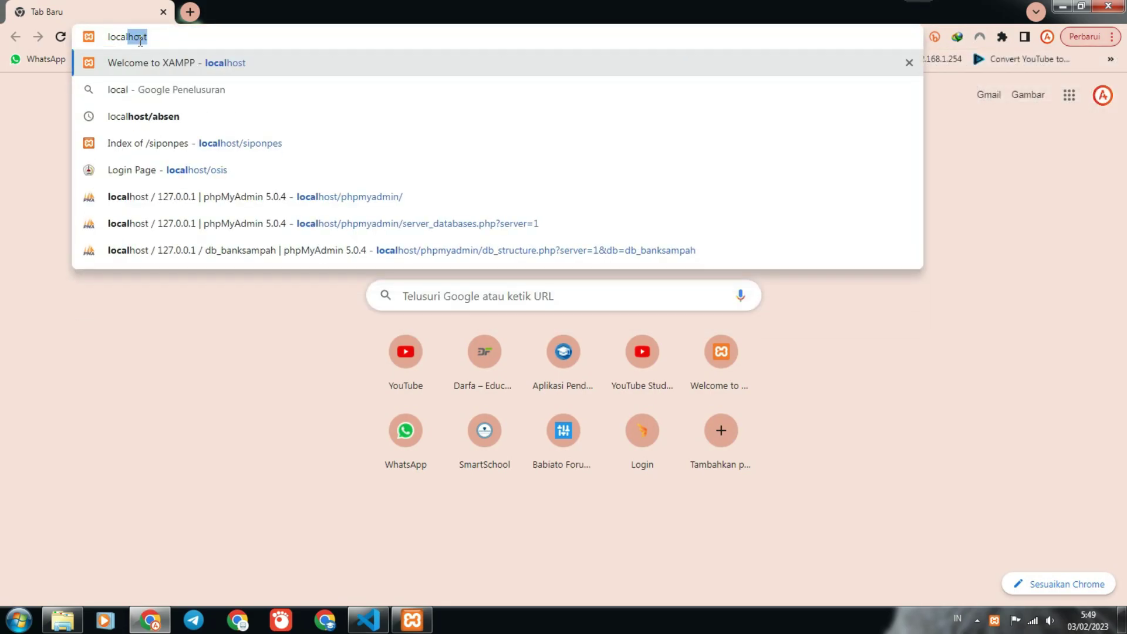
{"action": "type", "text": "t"}
{"action": "key", "text": "Return"}
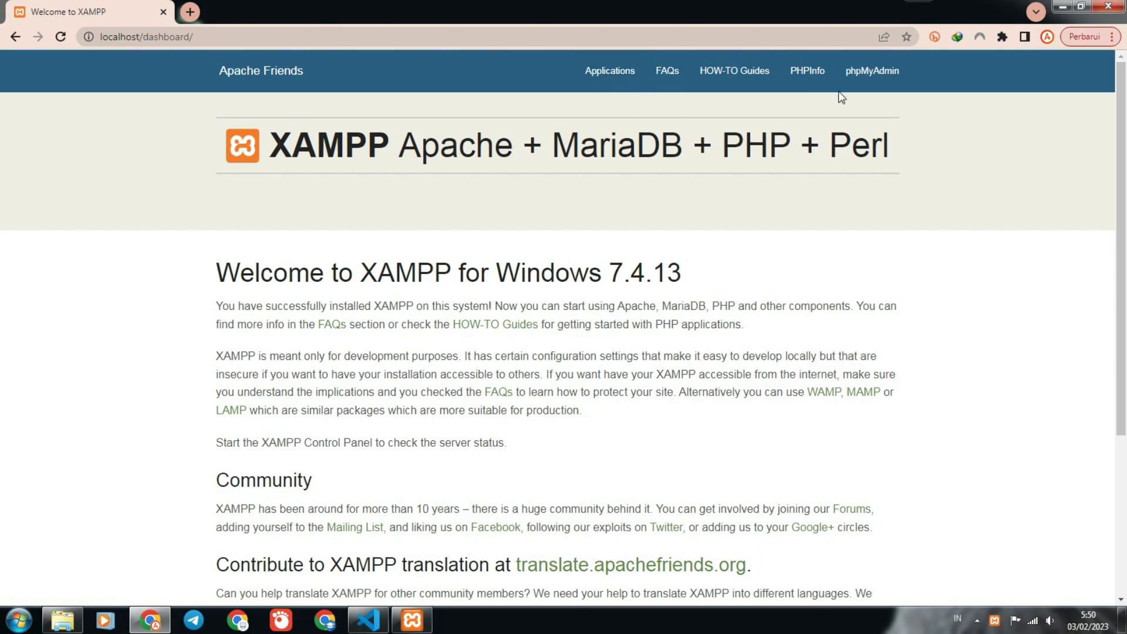
{"action": "left_click", "coordinate": [860, 71]}
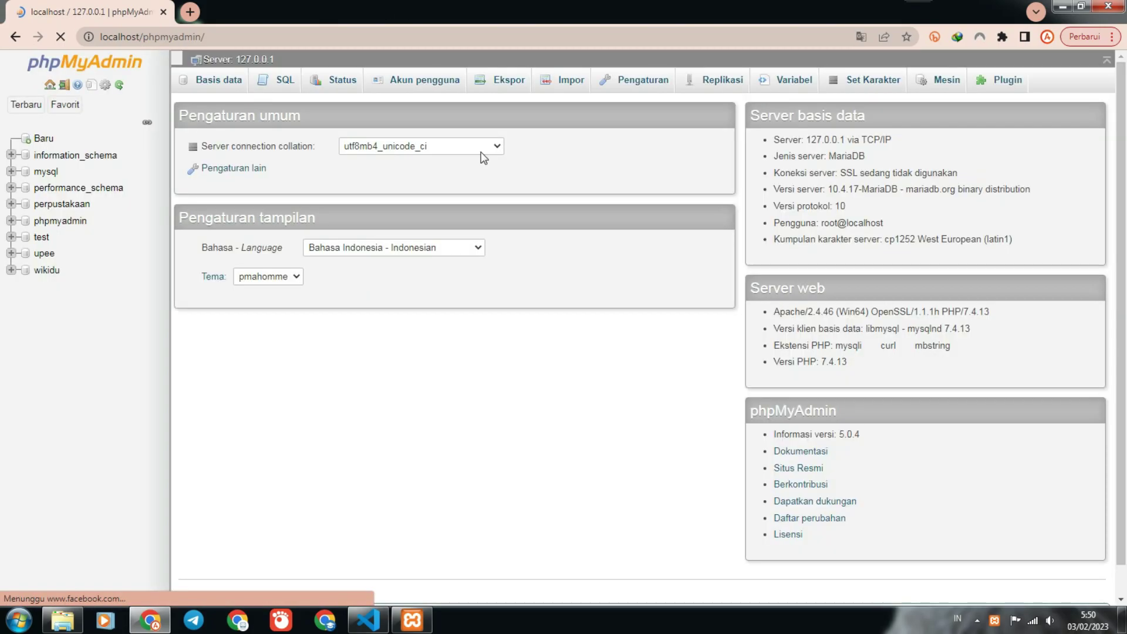
Create a 'sikola' database with utf8_general_ci collation and open its Impor page.
{"action": "left_click", "coordinate": [42, 139]}
{"action": "left_click", "coordinate": [283, 182]}
{"action": "type", "text": "sikola"}
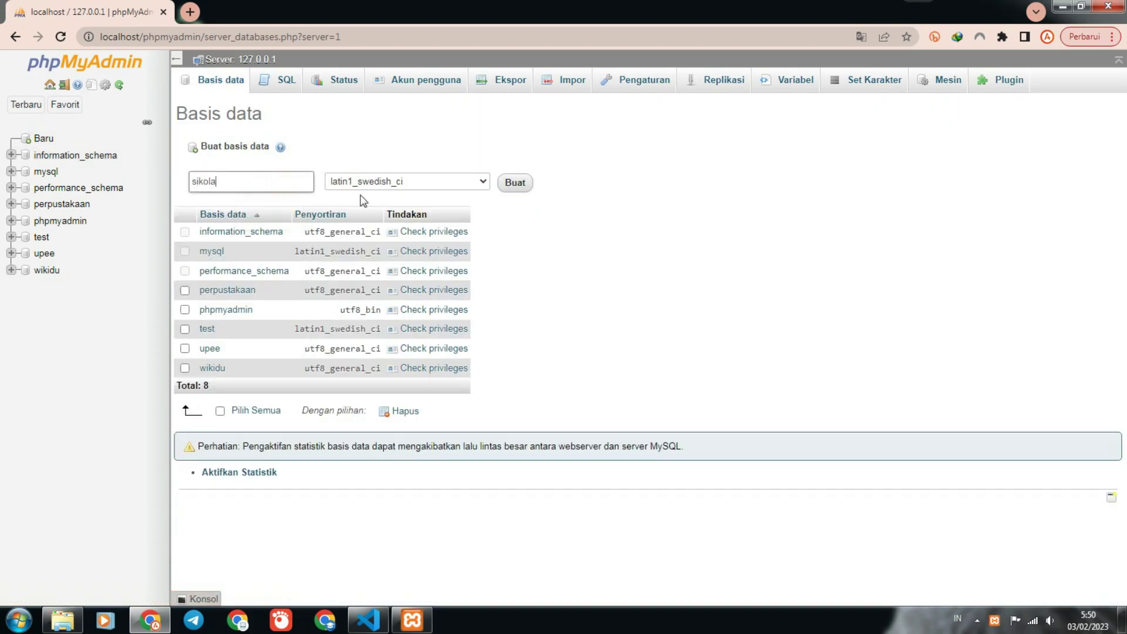
{"action": "left_click", "coordinate": [433, 185]}
{"action": "key", "text": "u"}
{"action": "key", "text": "t"}
{"action": "key", "text": "f"}
{"action": "key", "text": "8"}
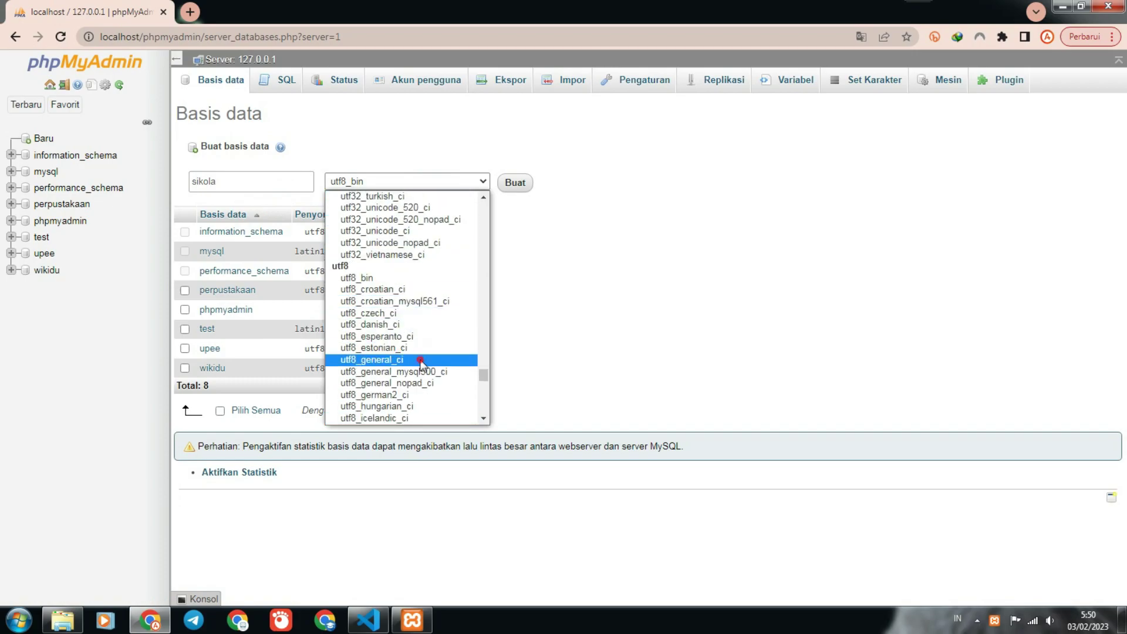
{"action": "left_click", "coordinate": [426, 359]}
{"action": "left_click", "coordinate": [516, 182]}
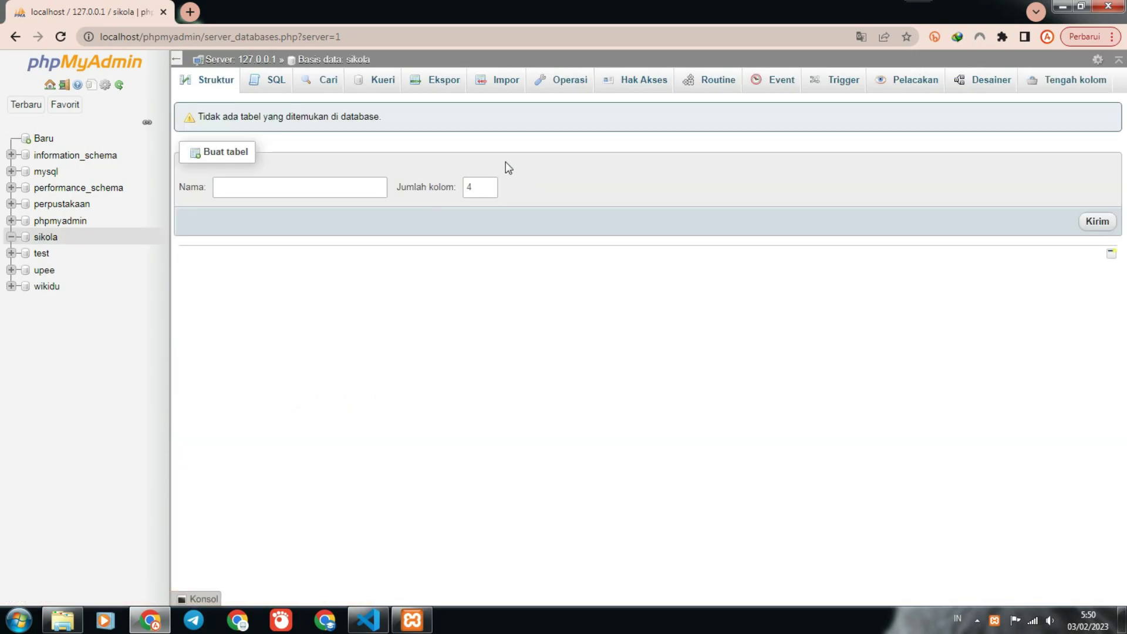
{"action": "left_click", "coordinate": [504, 80]}
Pick D:\xampp74\htdocs\sikola\db_sikola.sql as the import file and submit it with Kirim.
{"action": "left_click", "coordinate": [314, 234]}
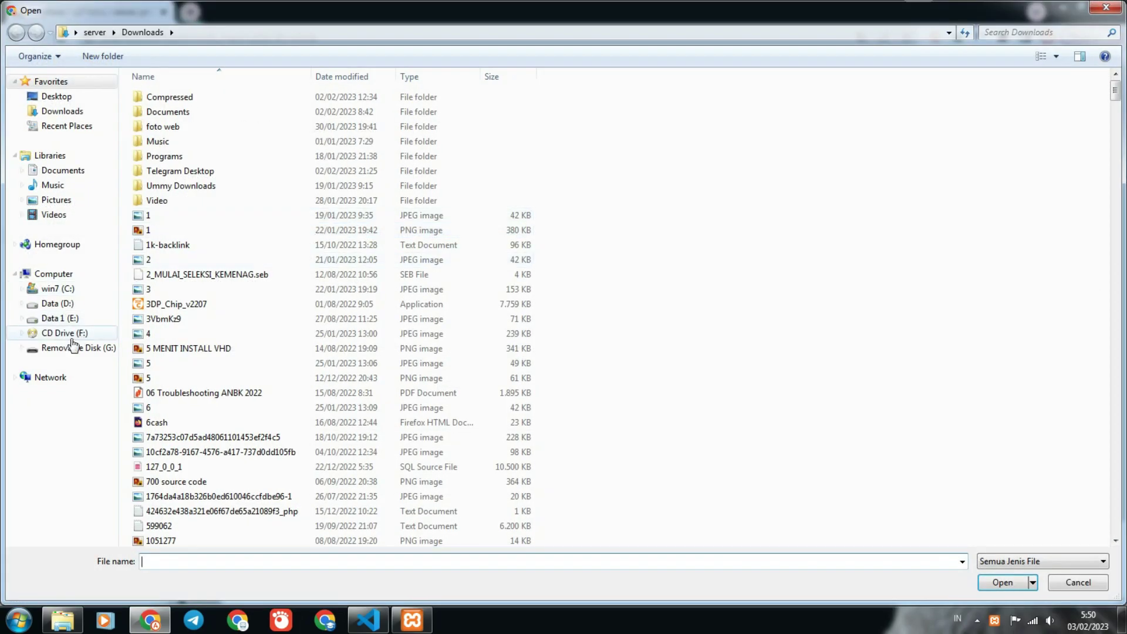
{"action": "left_click", "coordinate": [57, 303]}
{"action": "double_click", "coordinate": [176, 290]}
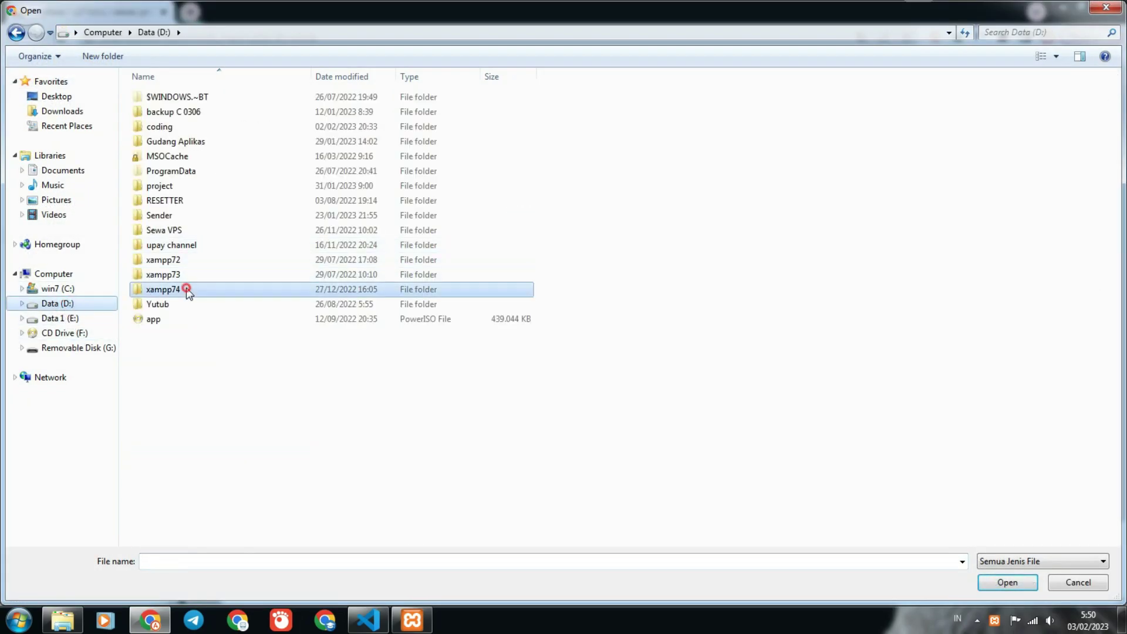
{"action": "left_click", "coordinate": [167, 174]}
{"action": "double_click", "coordinate": [167, 174]}
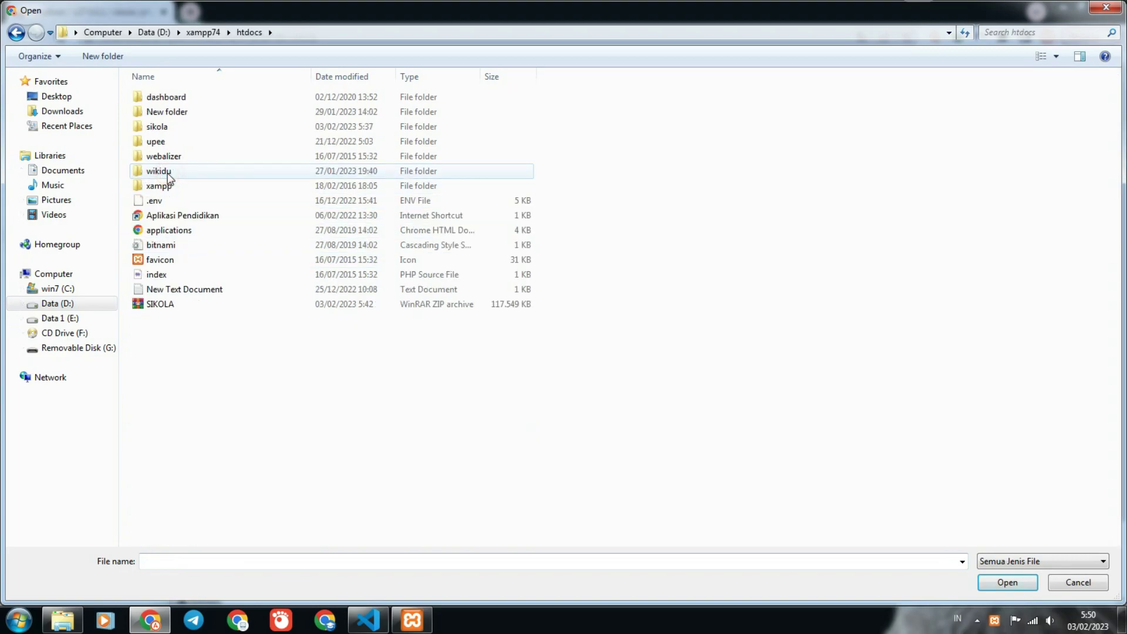
{"action": "left_click", "coordinate": [163, 127]}
{"action": "double_click", "coordinate": [162, 128]}
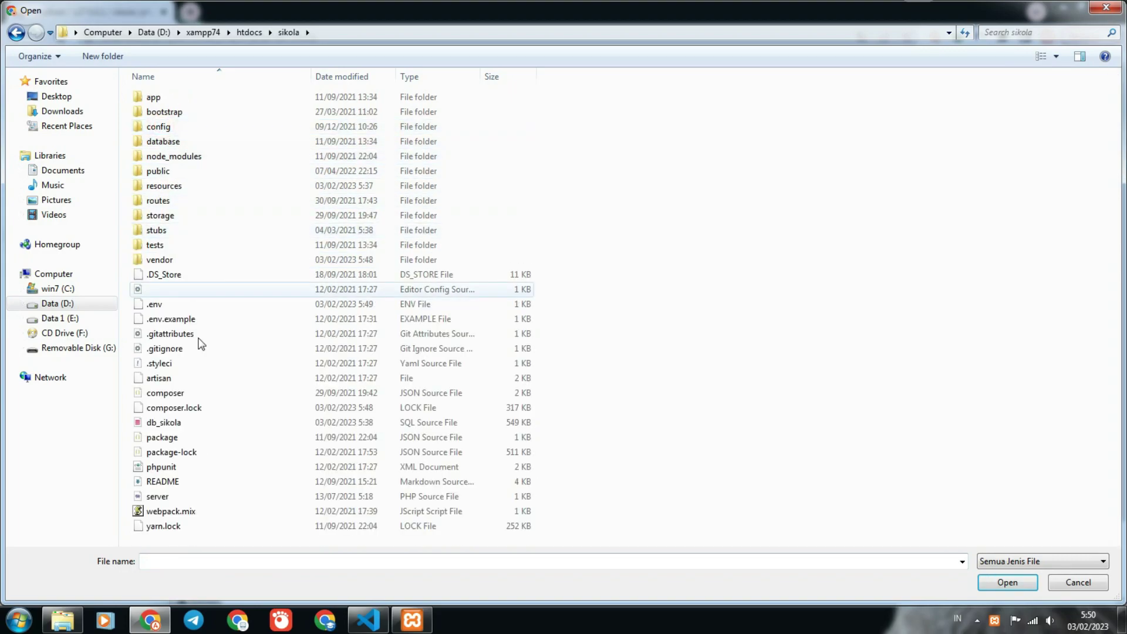
{"action": "left_click", "coordinate": [179, 423]}
{"action": "left_click", "coordinate": [989, 583]}
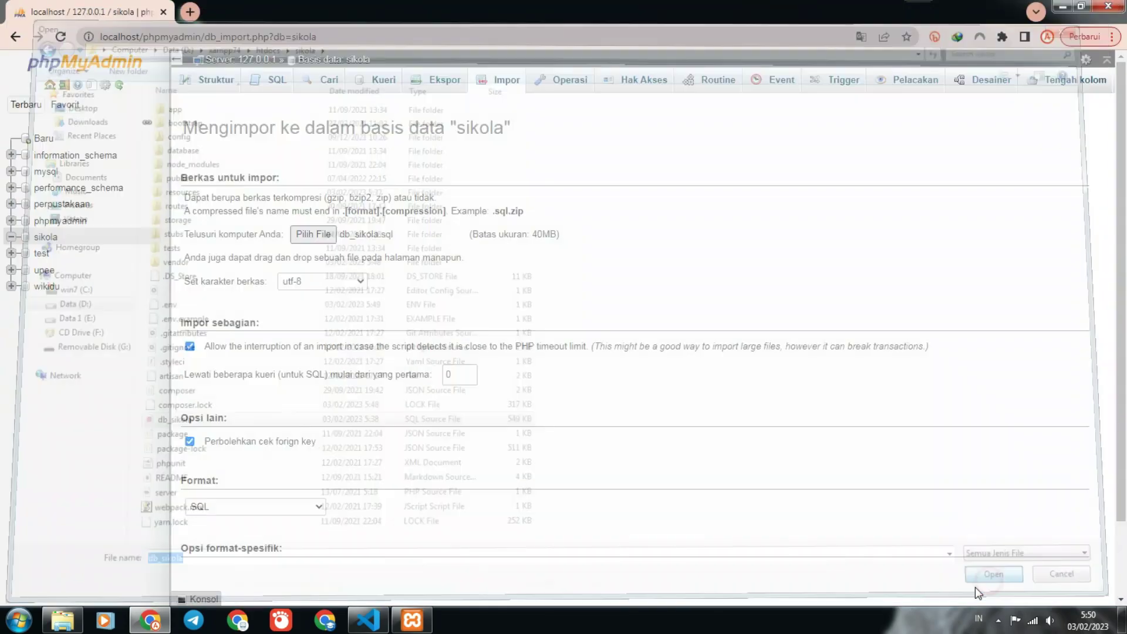
{"action": "scroll", "coordinate": [1069, 566], "scroll_direction": "down", "scroll_amount": 3}
{"action": "left_click", "coordinate": [1065, 567]}
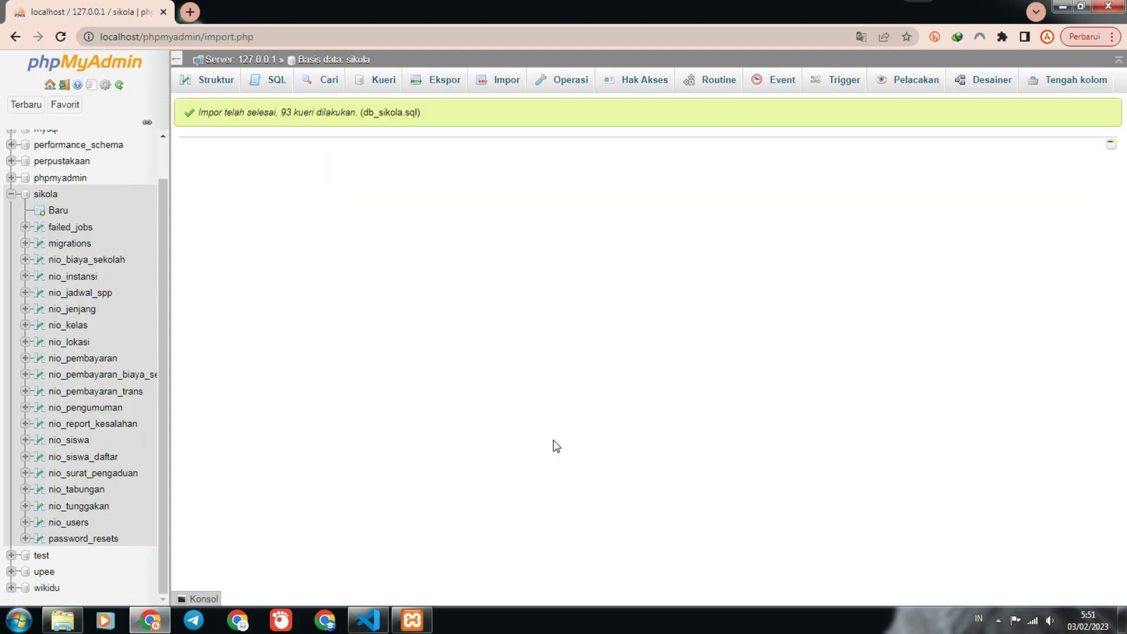
Remove the stray text accidentally typed into .env and save the file.
{"action": "left_click", "coordinate": [369, 619]}
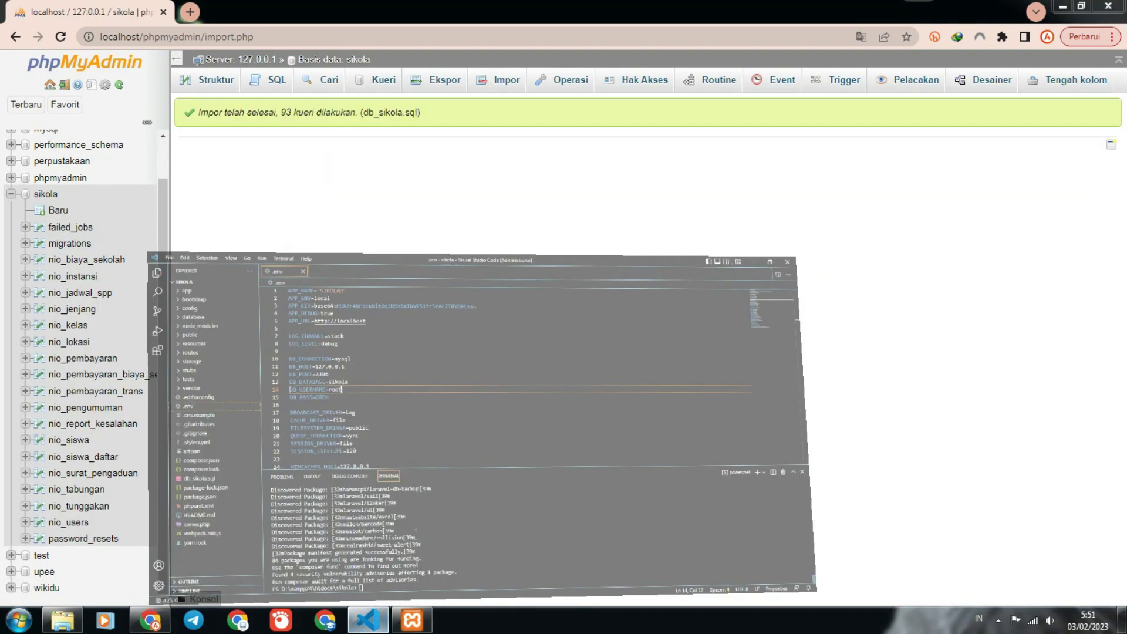
{"action": "type", "text": "php"}
{"action": "key", "text": "BackSpace"}
{"action": "key", "text": "BackSpace"}
{"action": "key", "text": "BackSpace"}
{"action": "key", "text": "BackSpace"}
{"action": "key", "text": "ctrl+s"}
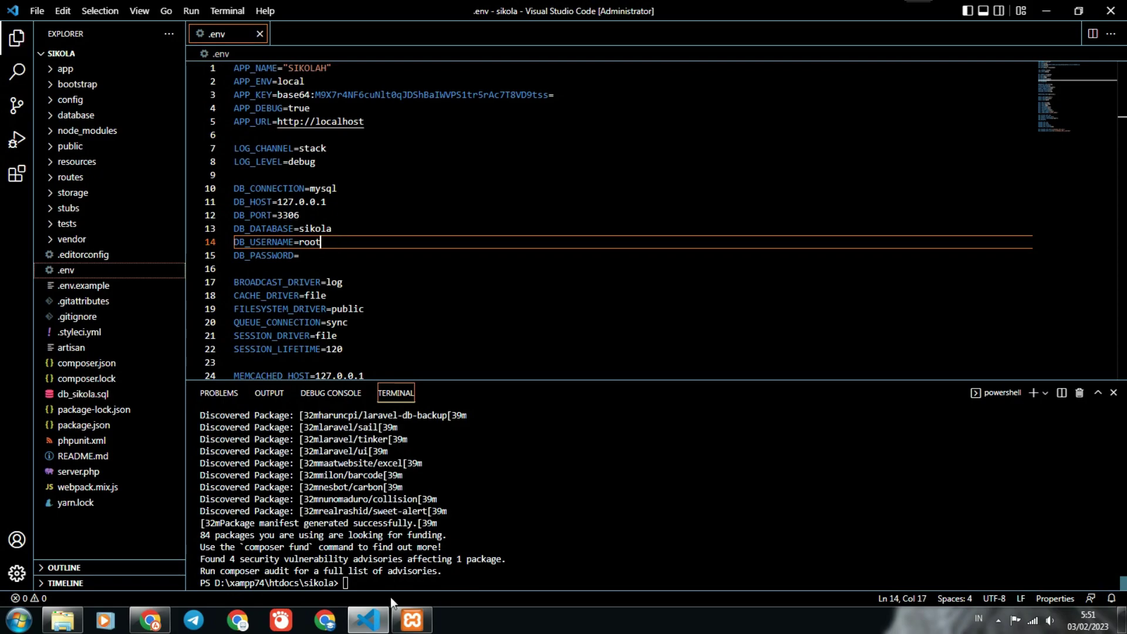
{"action": "left_click", "coordinate": [382, 583]}
{"action": "type", "text": "php artisan serve"}
{"action": "key", "text": "Return"}
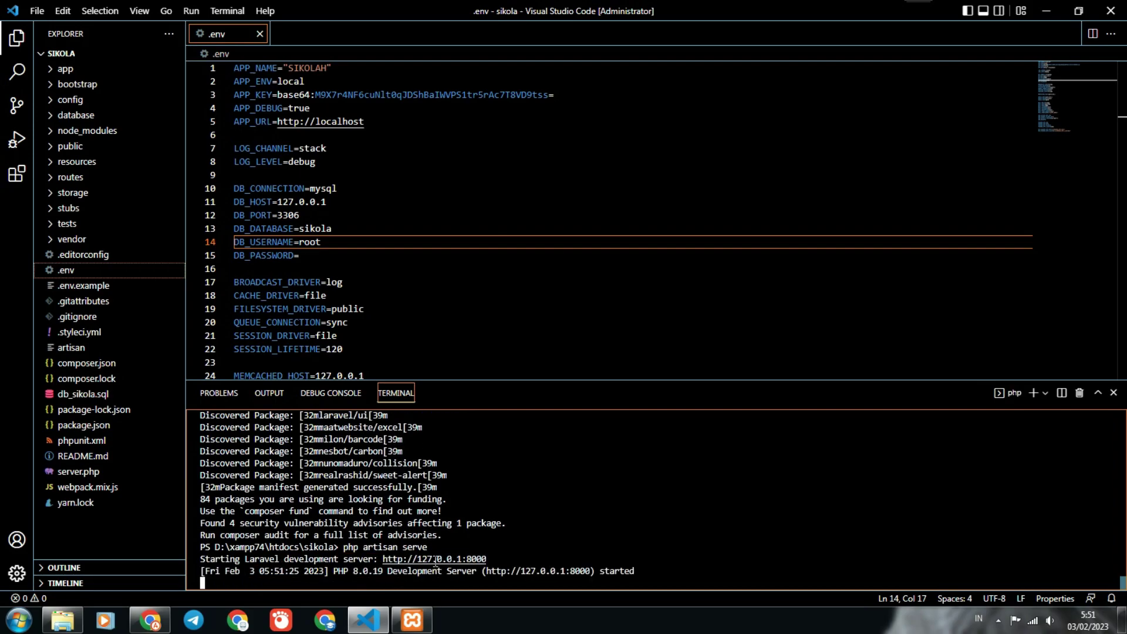
{"action": "left_click", "coordinate": [501, 571], "text": "ctrl"}
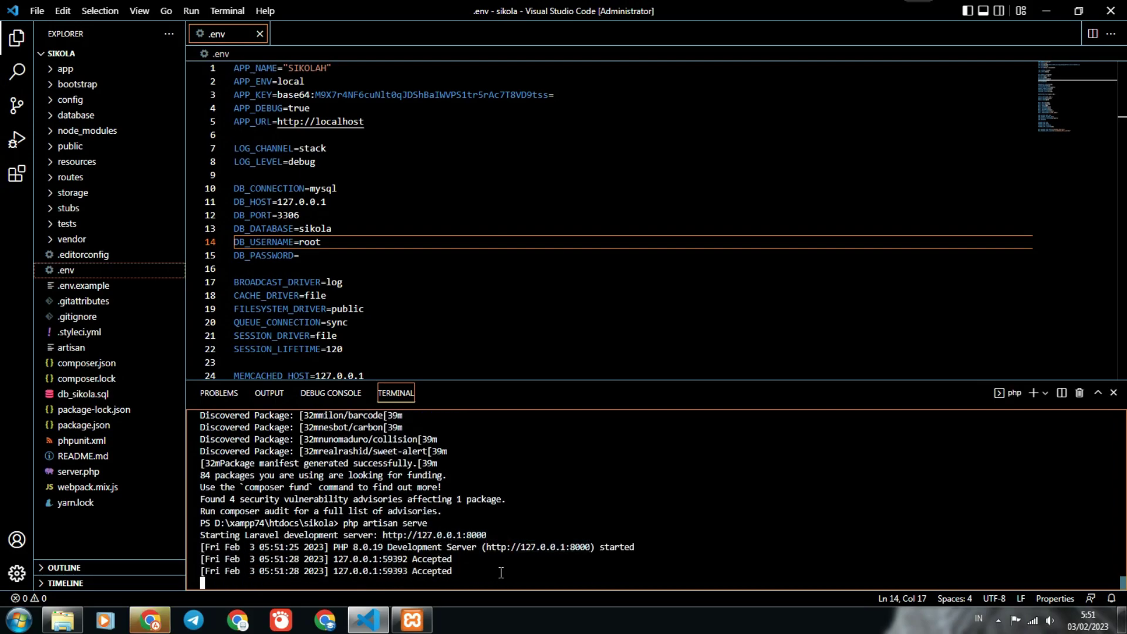
Switch to the phpMyAdmin tab and browse the nio_users table rows.
{"action": "left_click", "coordinate": [161, 626]}
{"action": "left_click", "coordinate": [52, 15]}
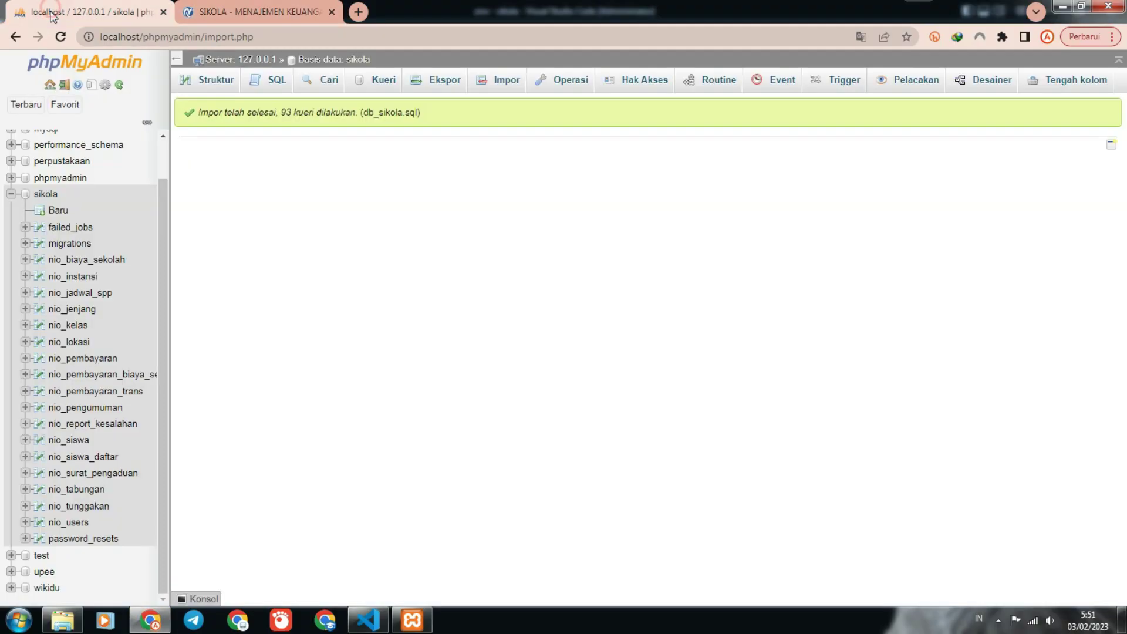
{"action": "left_click", "coordinate": [69, 523]}
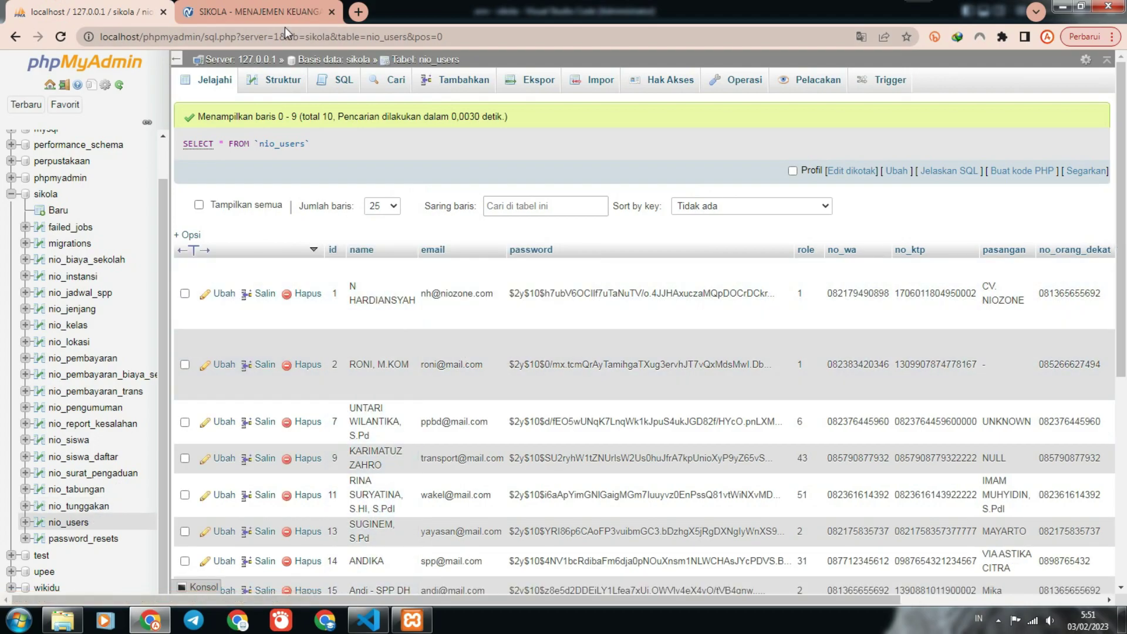
Log into SIKOLA with the superuser account's e-mail and password.
{"action": "left_click", "coordinate": [282, 7]}
{"action": "left_click", "coordinate": [659, 287]}
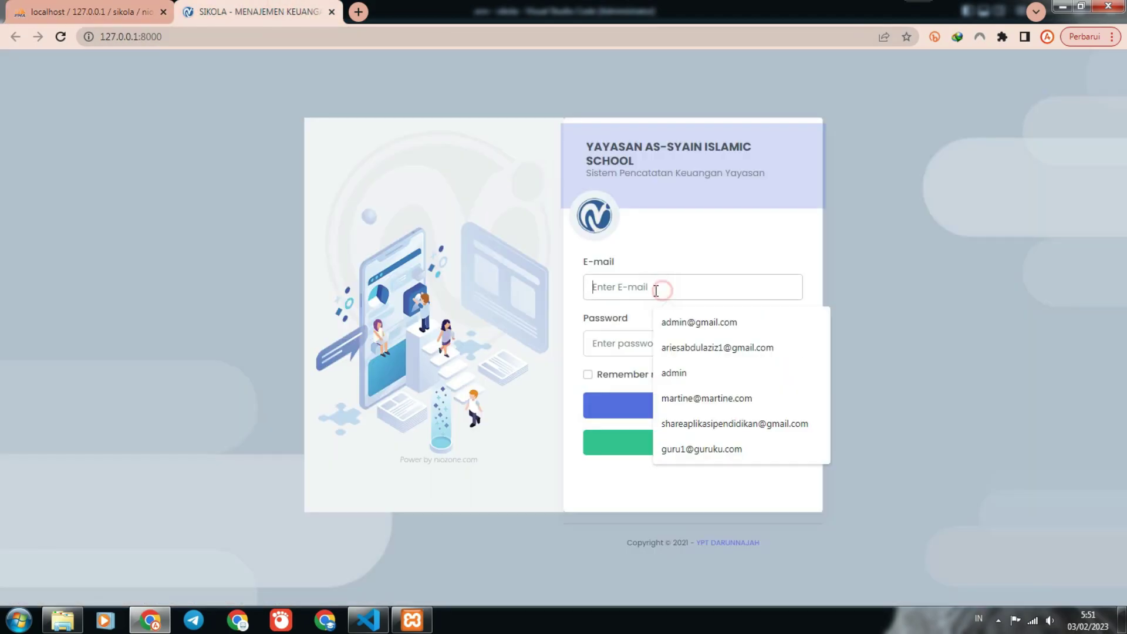
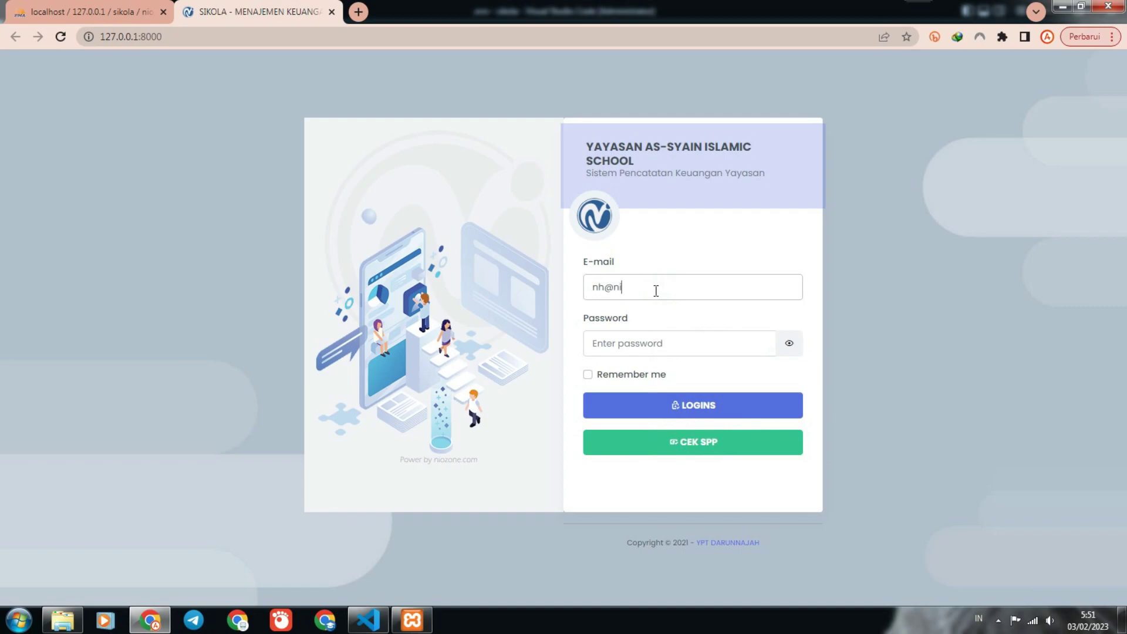
{"action": "left_click", "coordinate": [651, 347]}
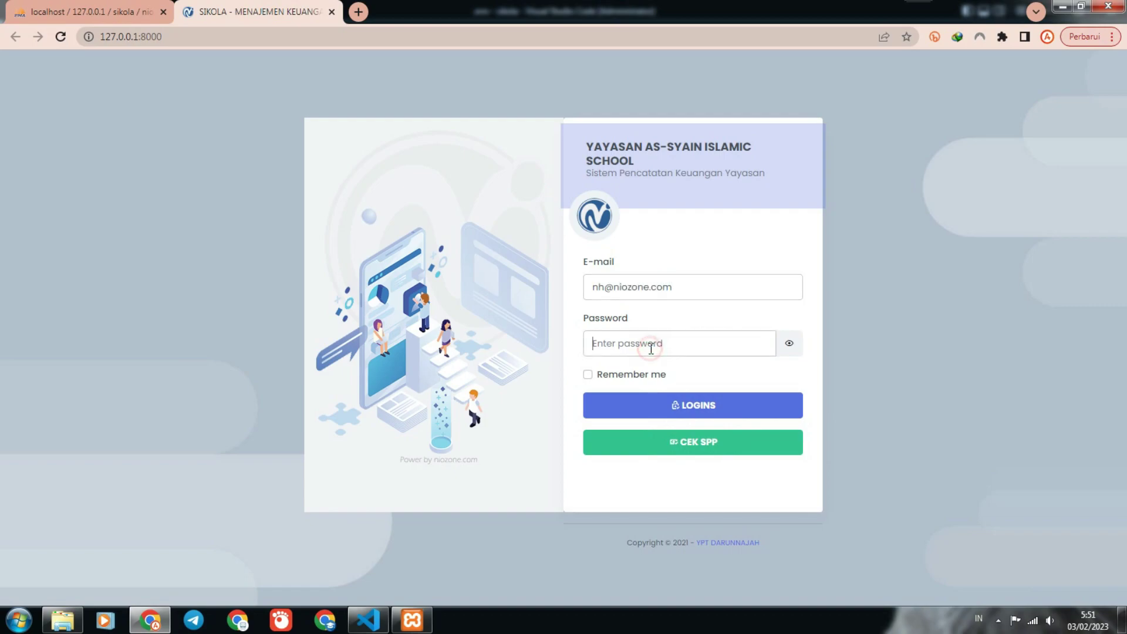
{"action": "type", "text": "••••••••••"}
{"action": "left_click", "coordinate": [710, 406]}
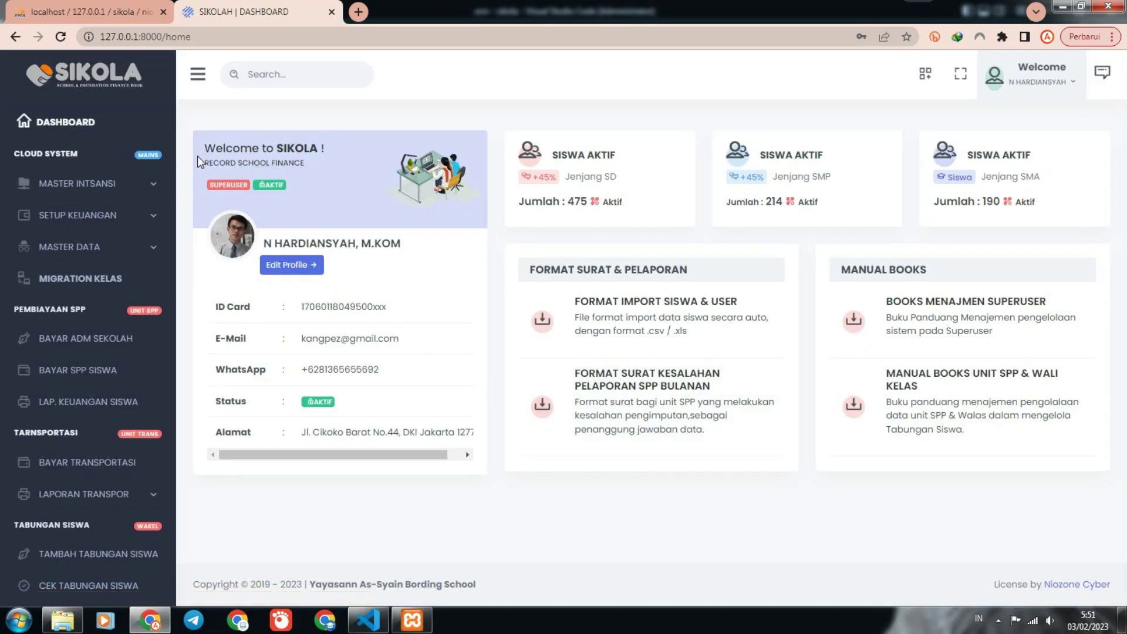
Open the Identitas Instansi page under Master Instansi and scroll through its form.
{"action": "left_click", "coordinate": [88, 183]}
{"action": "left_click", "coordinate": [116, 218]}
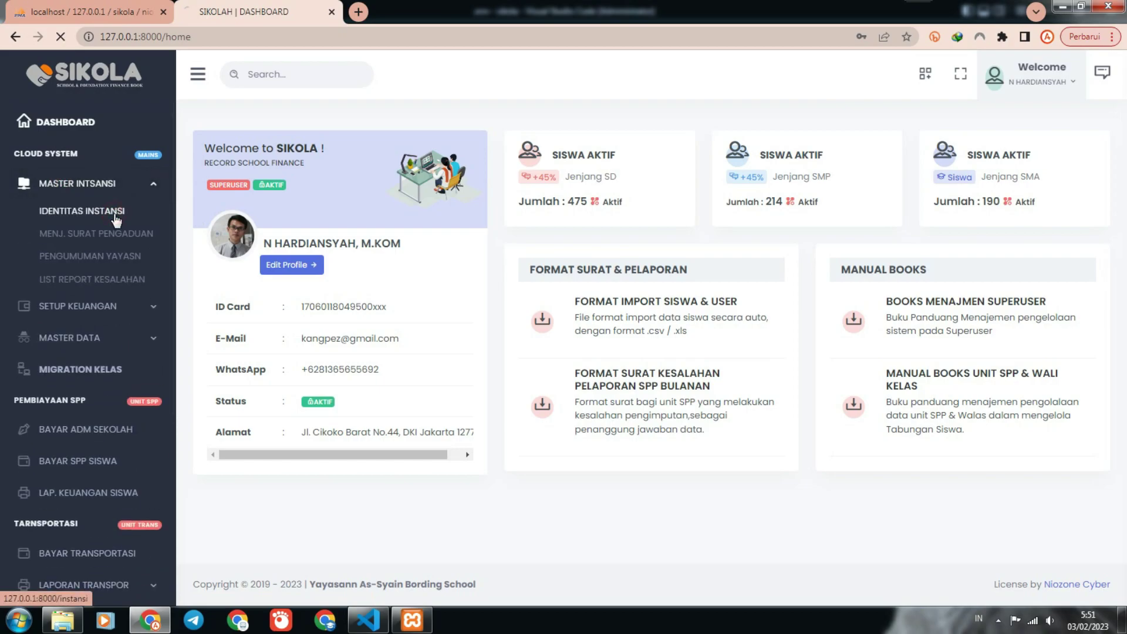
{"action": "scroll", "coordinate": [665, 271], "scroll_direction": "down", "scroll_amount": 2}
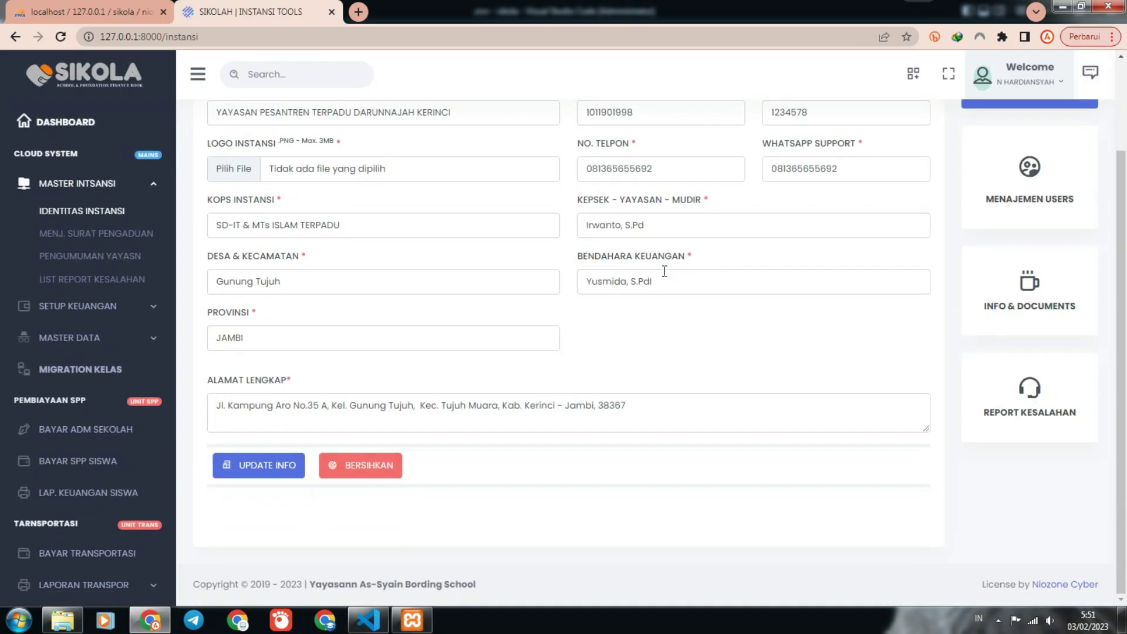
{"action": "scroll", "coordinate": [657, 276], "scroll_direction": "up", "scroll_amount": 2}
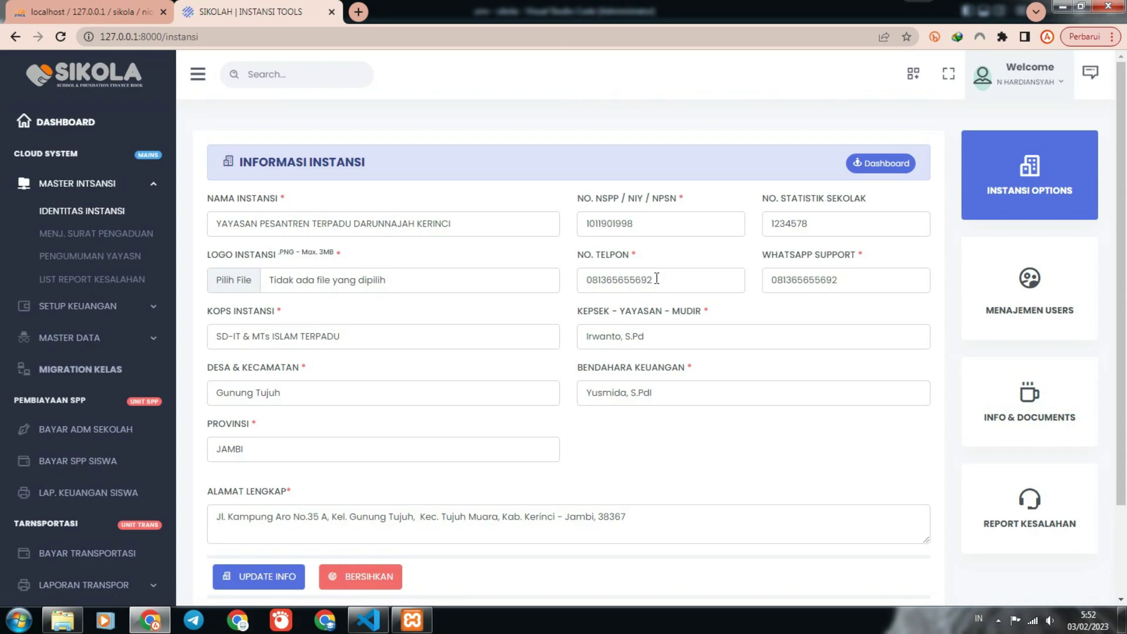
View the user management, documents/announcements and error-report cards, then open Menj. Surat Pengaduan.
{"action": "left_click", "coordinate": [1062, 285]}
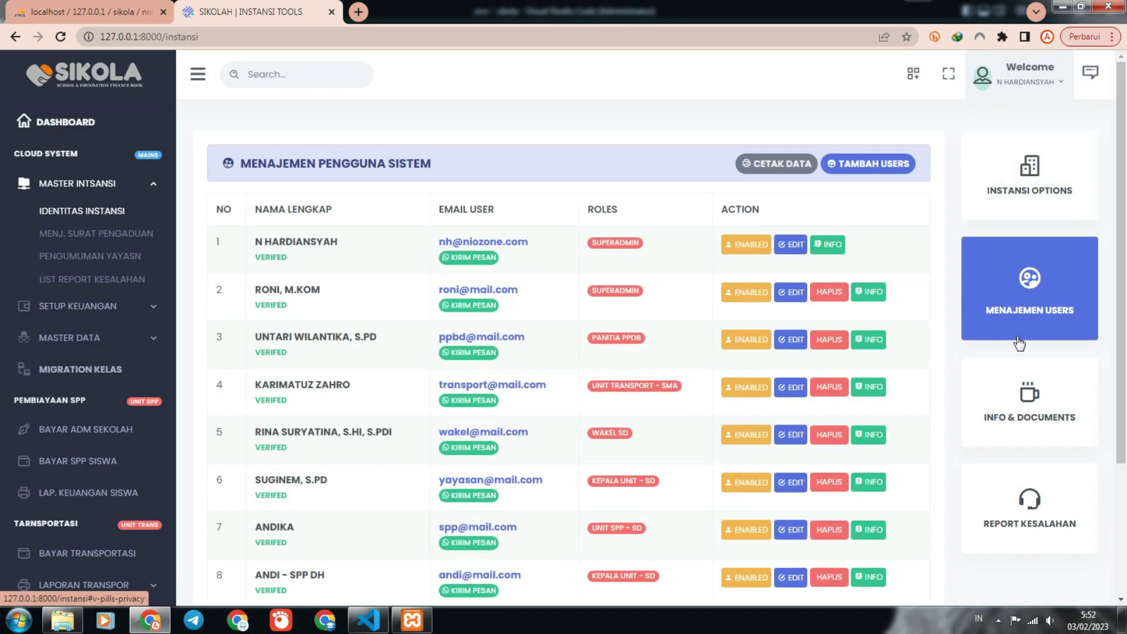
{"action": "left_click", "coordinate": [1039, 383]}
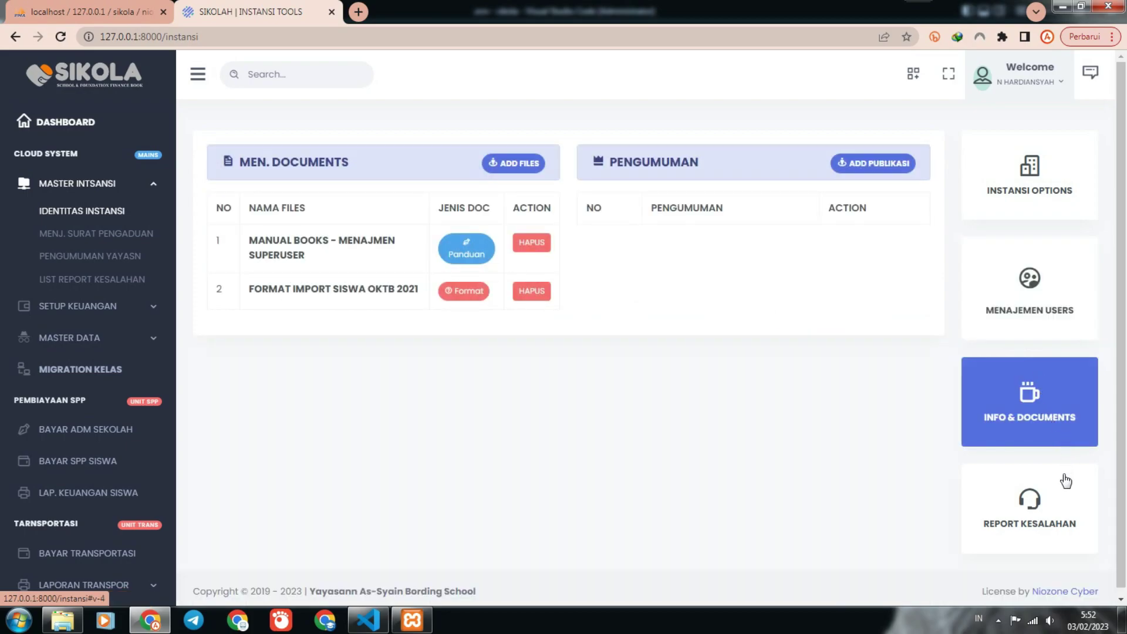
{"action": "left_click", "coordinate": [1055, 502]}
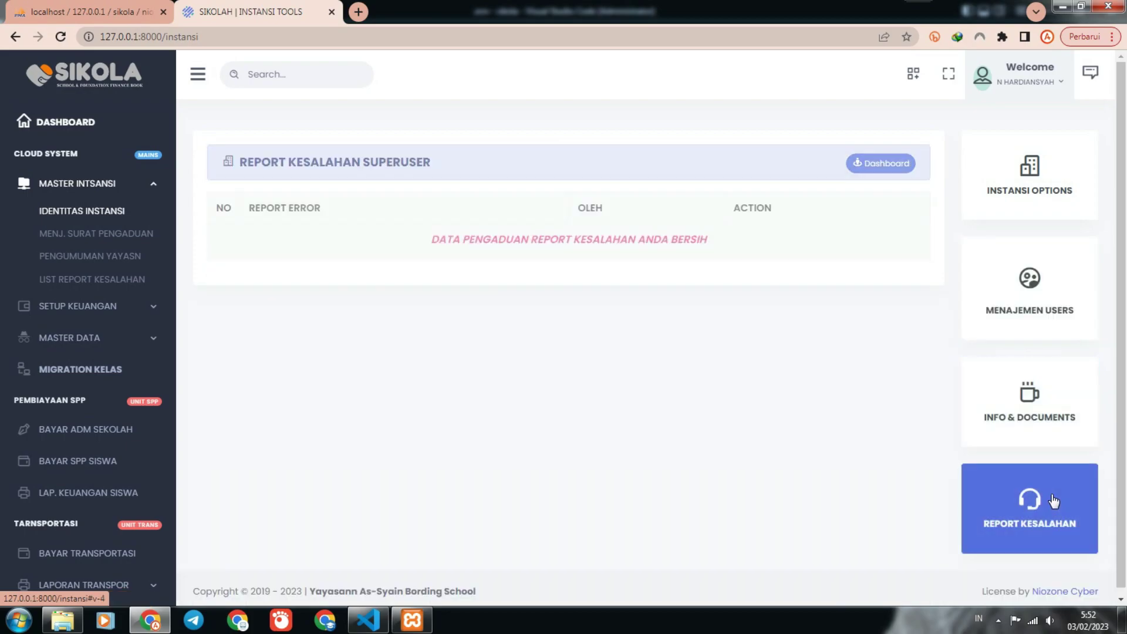
{"action": "left_click", "coordinate": [1028, 212]}
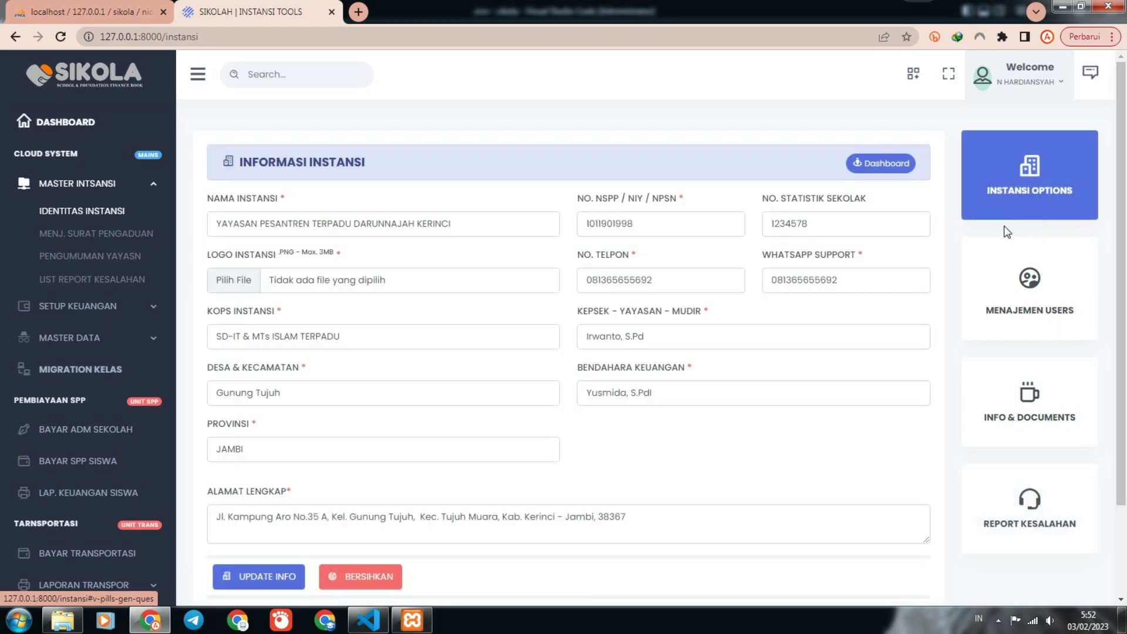
{"action": "left_click", "coordinate": [130, 232]}
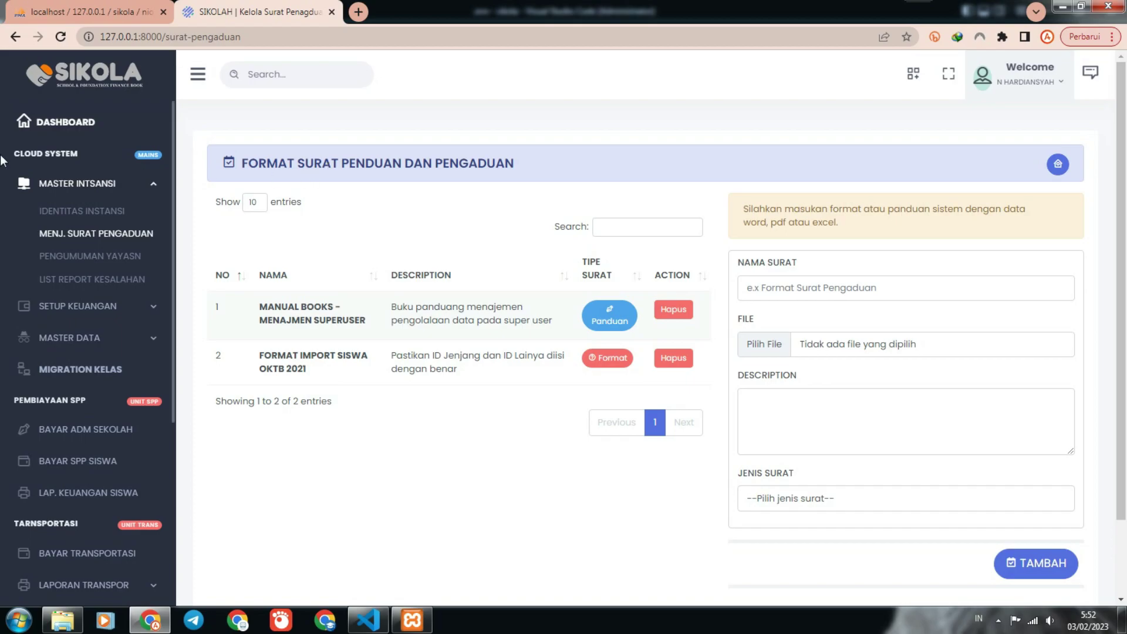
Visit the foundation announcements, error reports, school fee setup, SPP period and bus fee pages.
{"action": "left_click", "coordinate": [140, 262]}
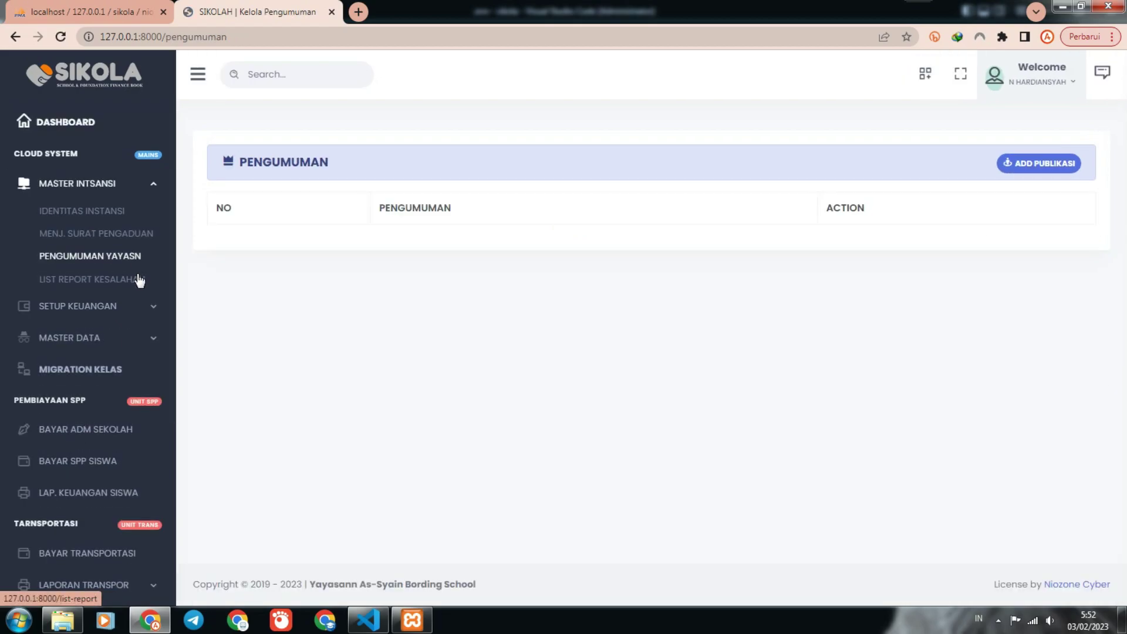
{"action": "left_click", "coordinate": [139, 279]}
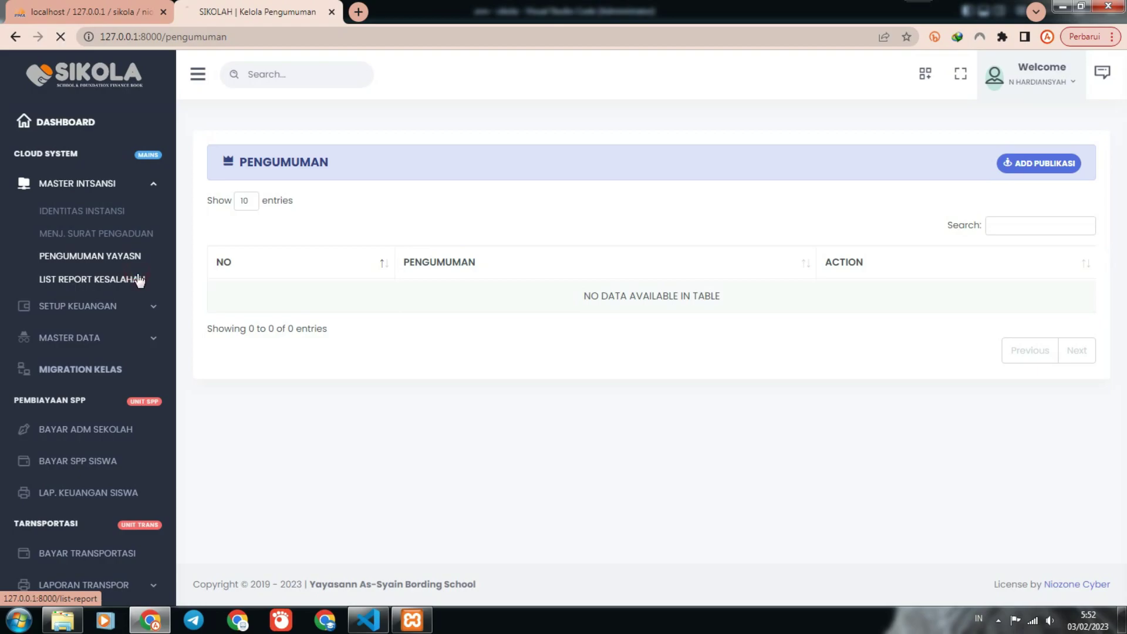
{"action": "left_click", "coordinate": [140, 308]}
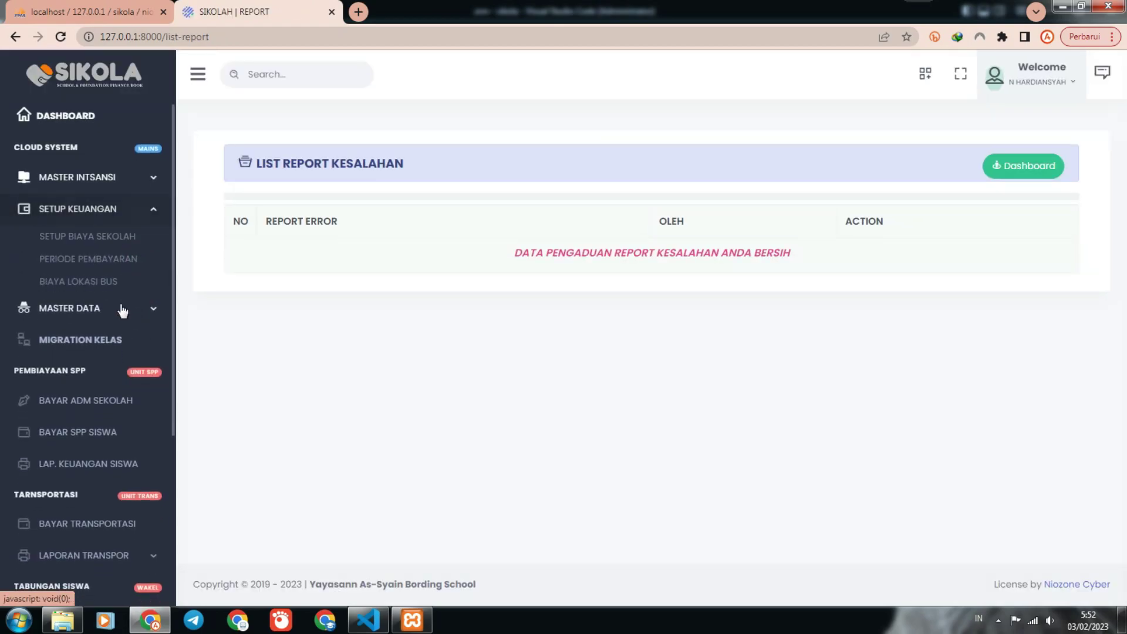
{"action": "left_click", "coordinate": [90, 244]}
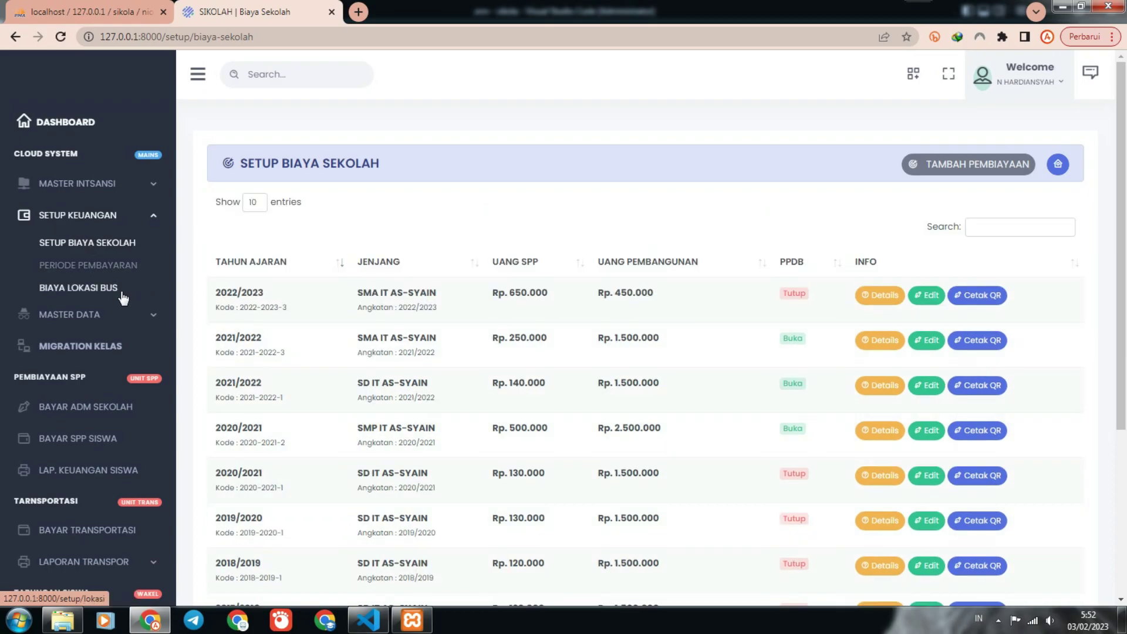
{"action": "left_click", "coordinate": [115, 272]}
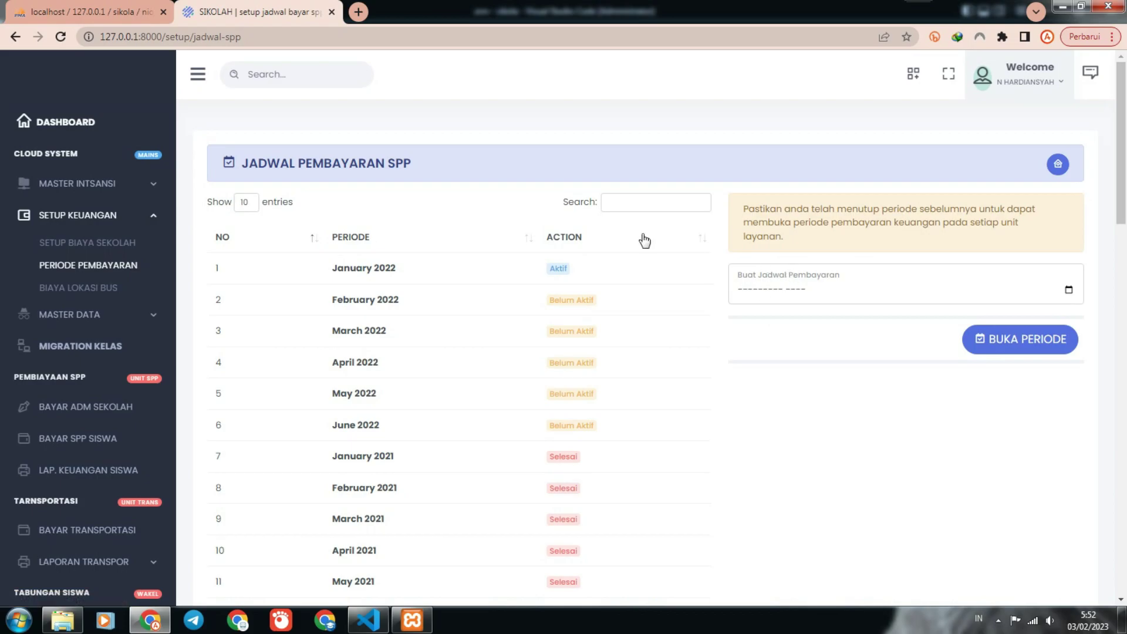
{"action": "left_click", "coordinate": [106, 287]}
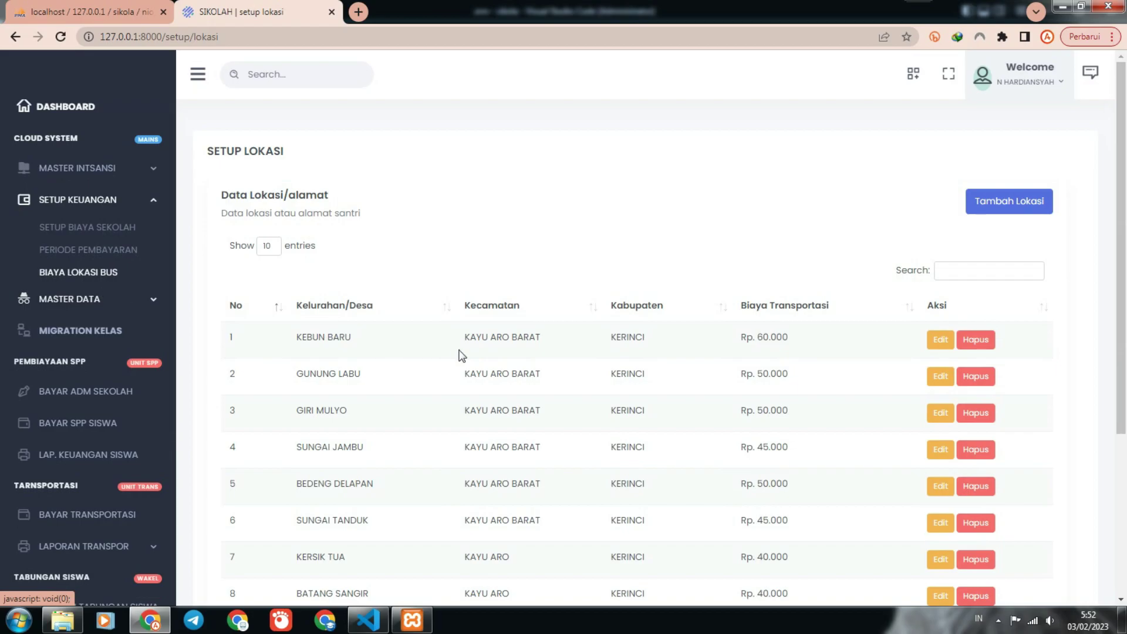
Expand Master Data and open the class groups (rombel) page.
{"action": "scroll", "coordinate": [455, 355], "scroll_direction": "down", "scroll_amount": 2}
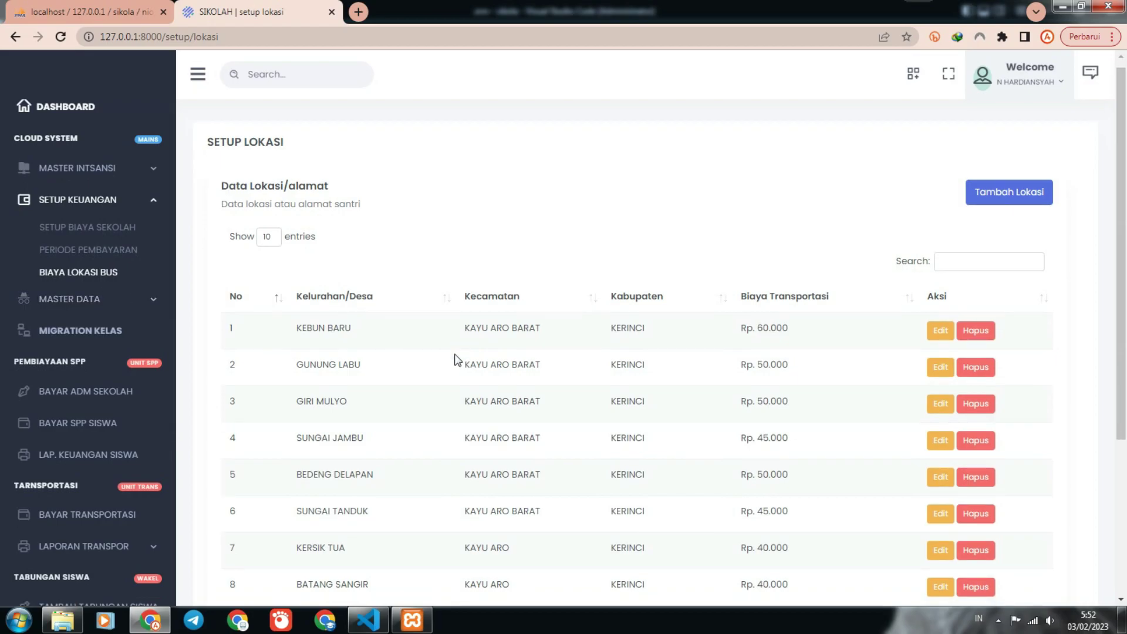
{"action": "left_click", "coordinate": [94, 299]}
{"action": "left_click", "coordinate": [112, 259]}
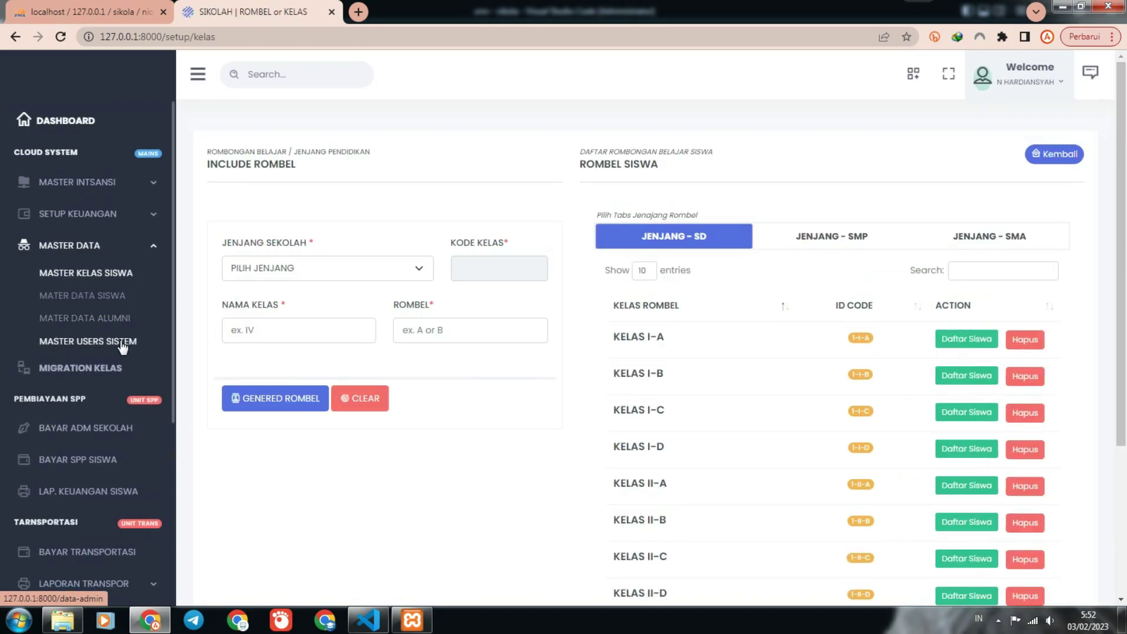
Tour the student, alumni, system users, class migration and school administration payment pages.
{"action": "left_click", "coordinate": [101, 293]}
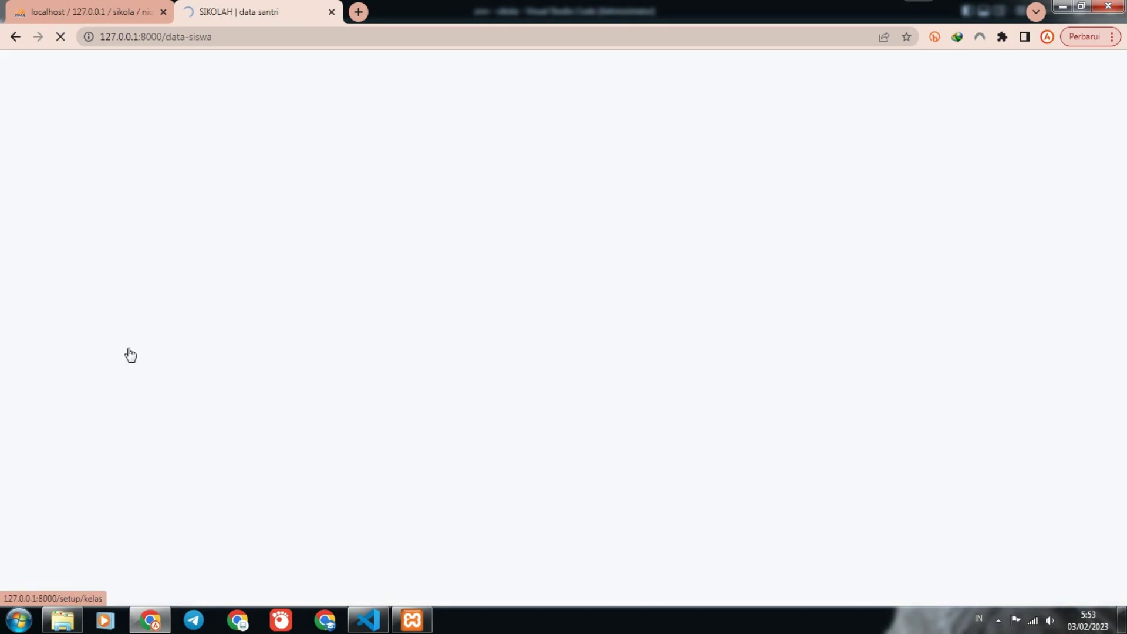
{"action": "left_click", "coordinate": [100, 297]}
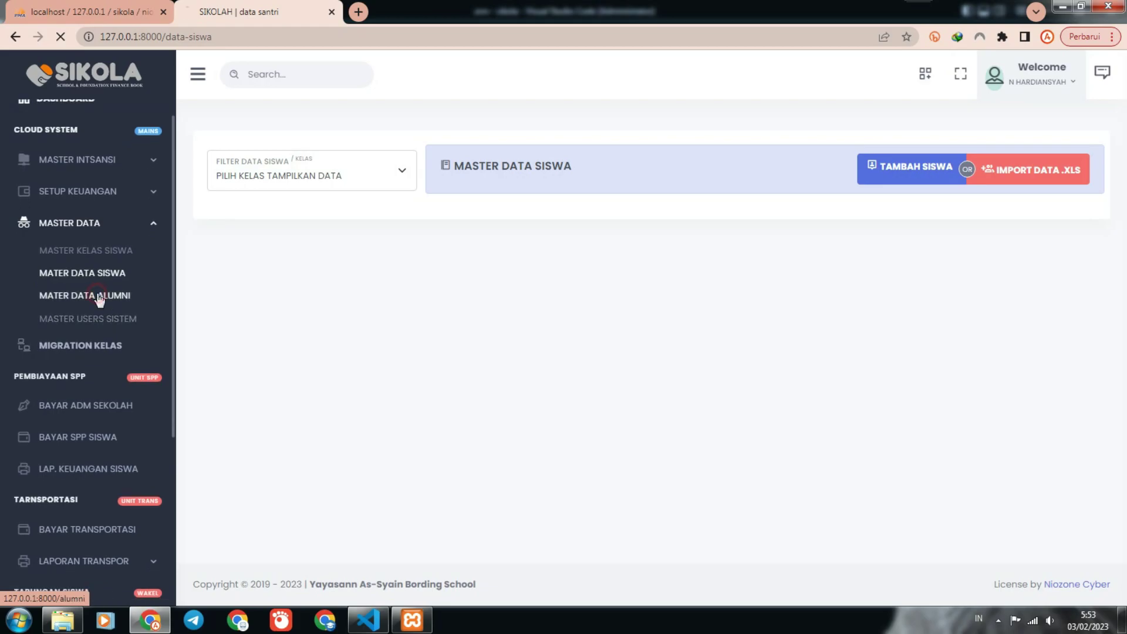
{"action": "left_click", "coordinate": [126, 333]}
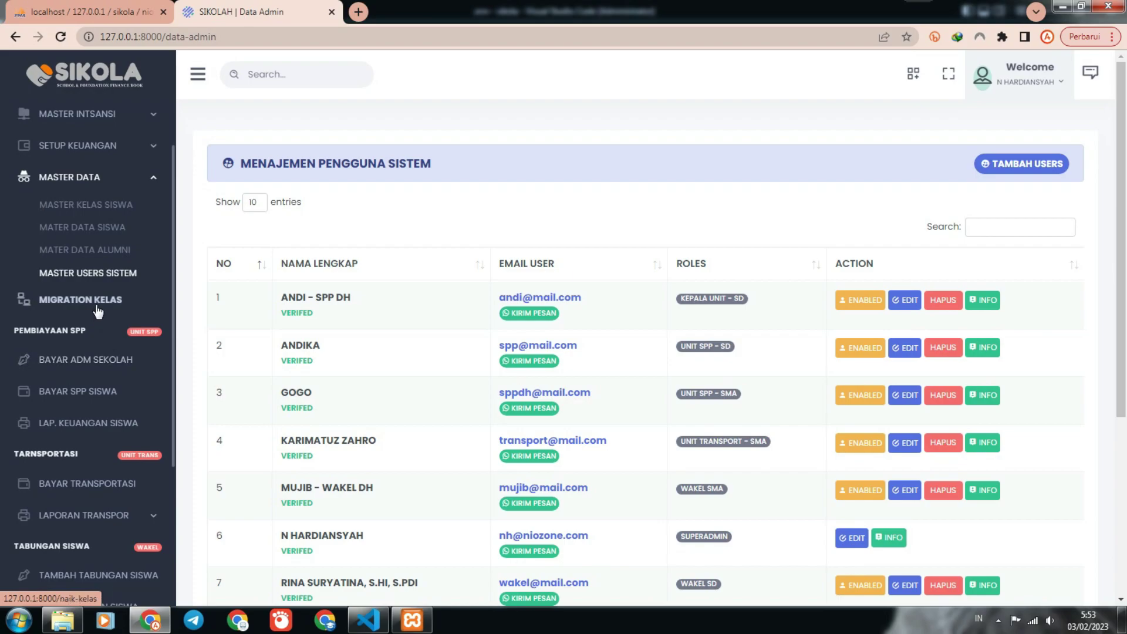
{"action": "left_click", "coordinate": [95, 303]}
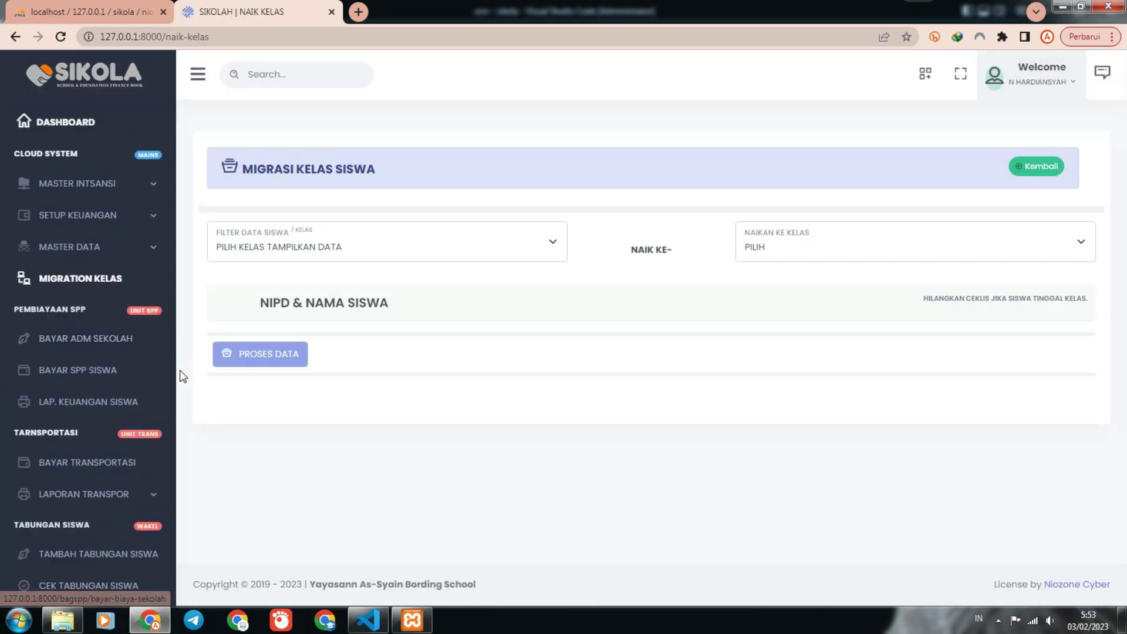
{"action": "left_click", "coordinate": [111, 335]}
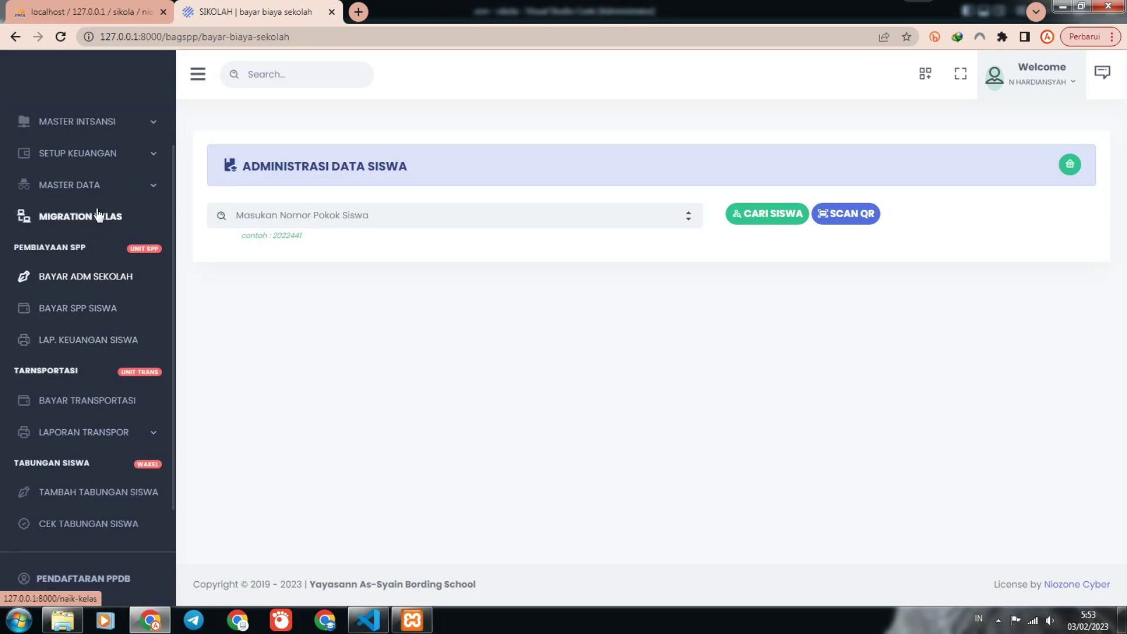
Return to the class groups page and choose SD IT AS-SYAIN as the school level.
{"action": "left_click", "coordinate": [101, 186]}
{"action": "left_click", "coordinate": [109, 212]}
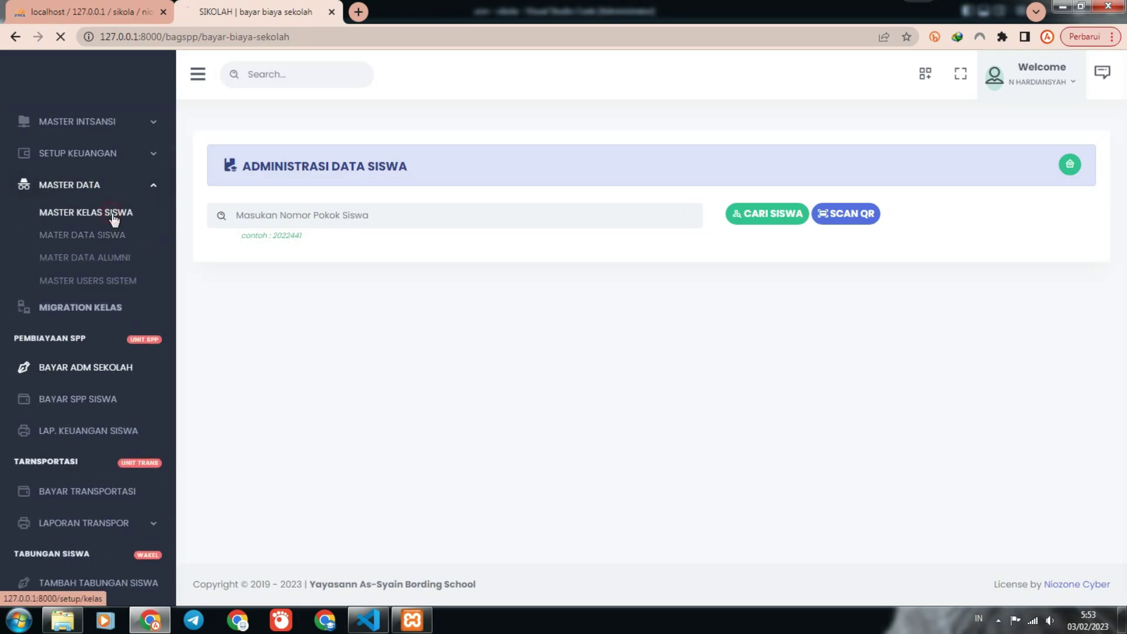
{"action": "left_click", "coordinate": [343, 271]}
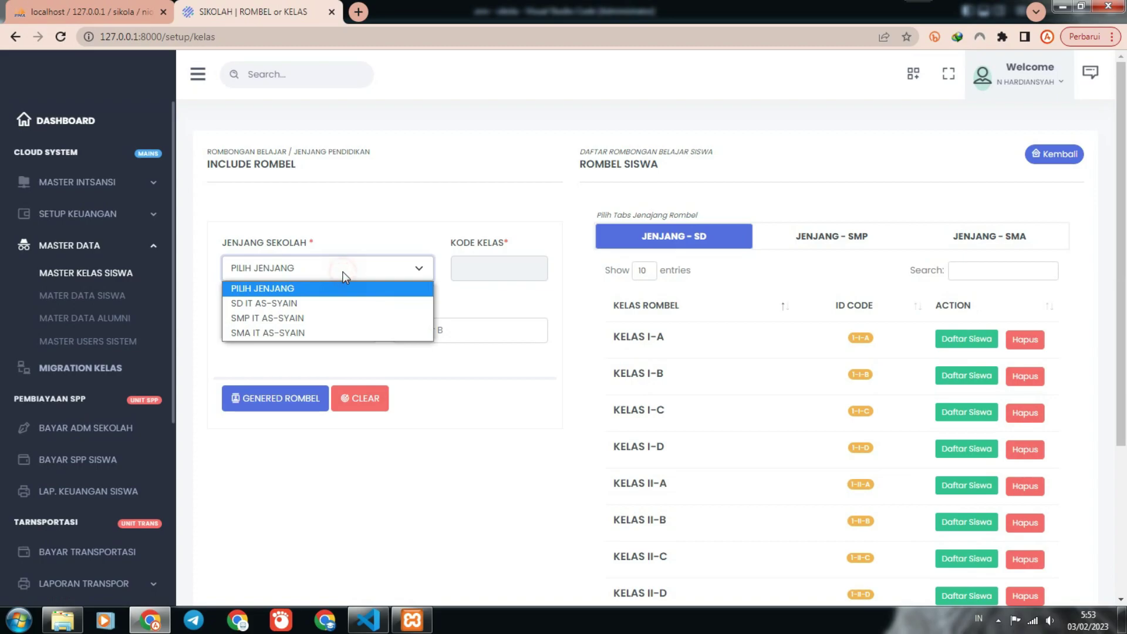
{"action": "left_click", "coordinate": [308, 308]}
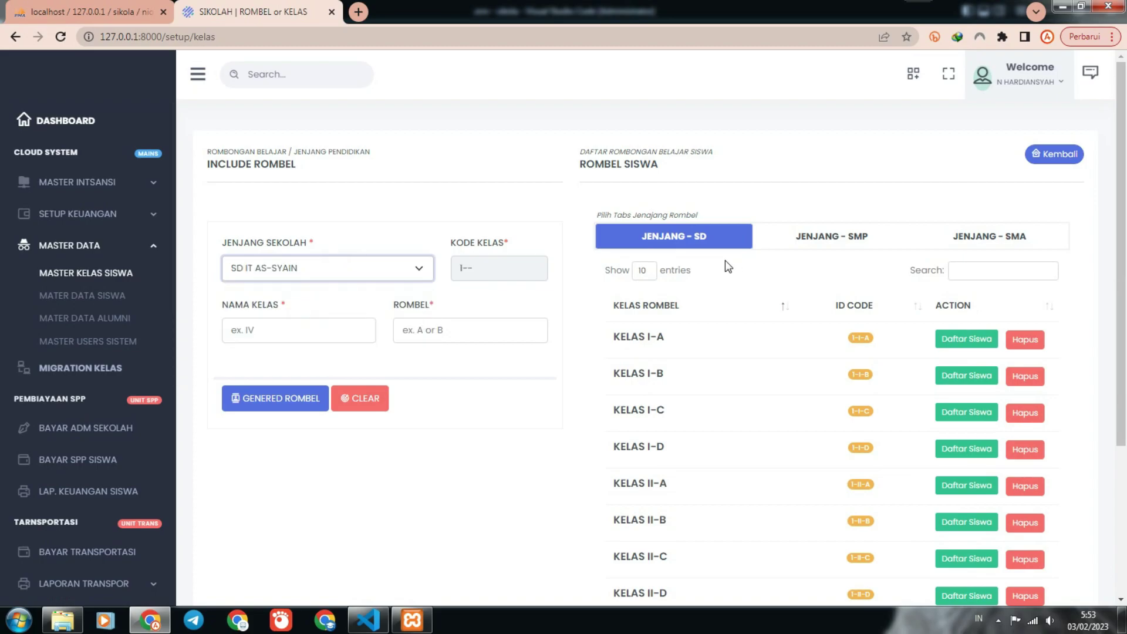
Compare the SMP, SMA and SD class group tabs, then open LAP. KEUANGAN SISWA.
{"action": "left_click", "coordinate": [833, 241]}
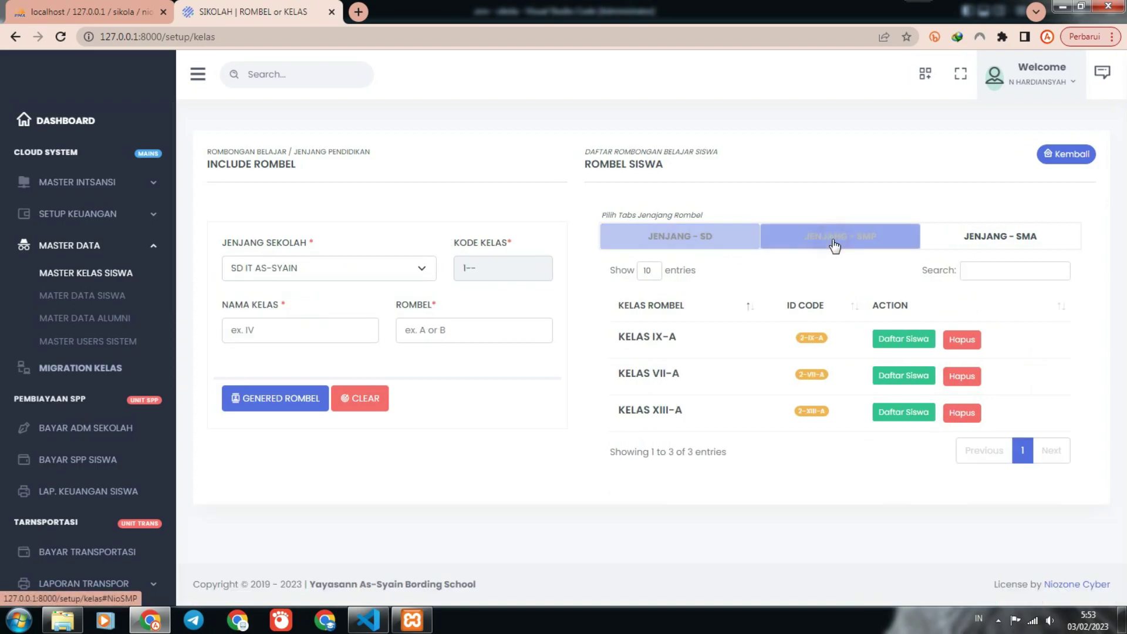
{"action": "left_click", "coordinate": [1000, 231]}
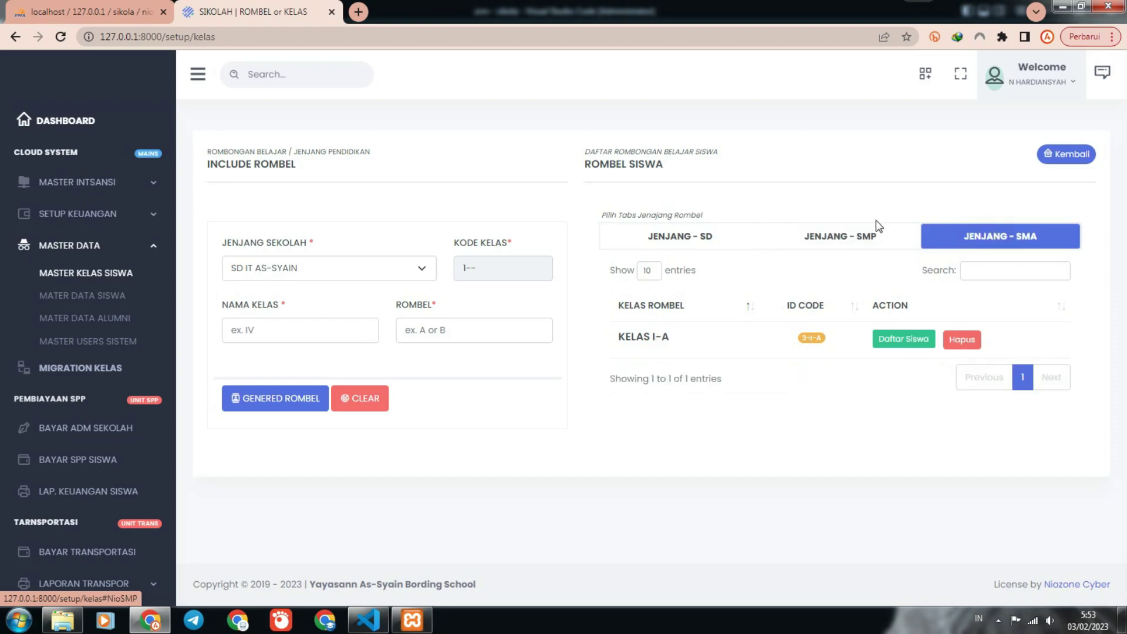
{"action": "left_click", "coordinate": [856, 238]}
{"action": "left_click", "coordinate": [707, 234]}
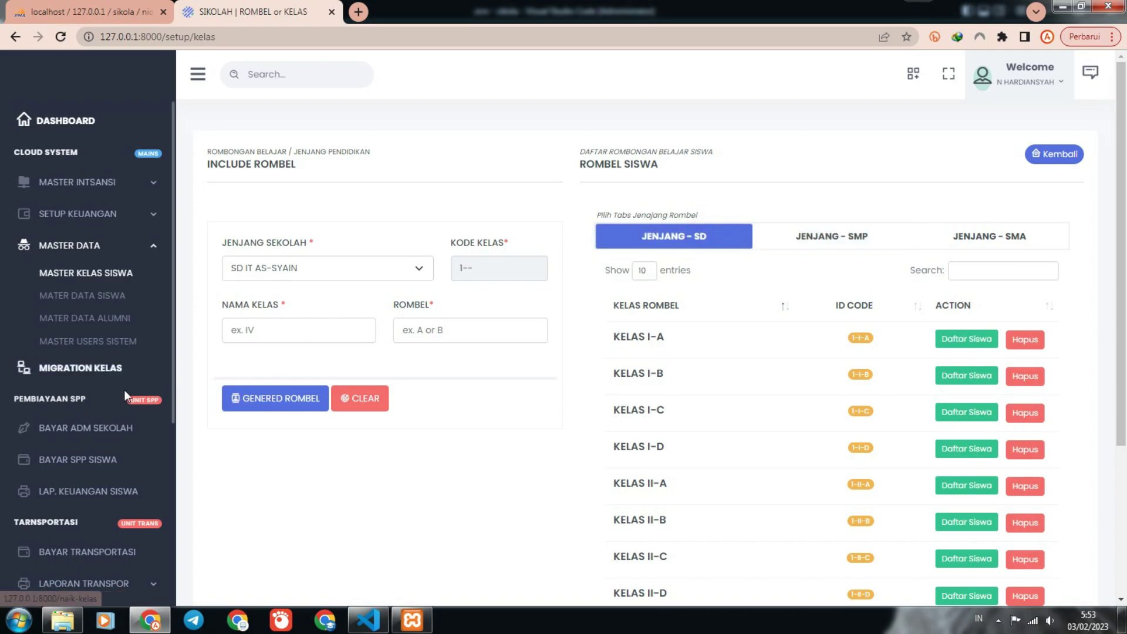
{"action": "scroll", "coordinate": [124, 390], "scroll_direction": "down", "scroll_amount": 1}
{"action": "left_click", "coordinate": [84, 420]}
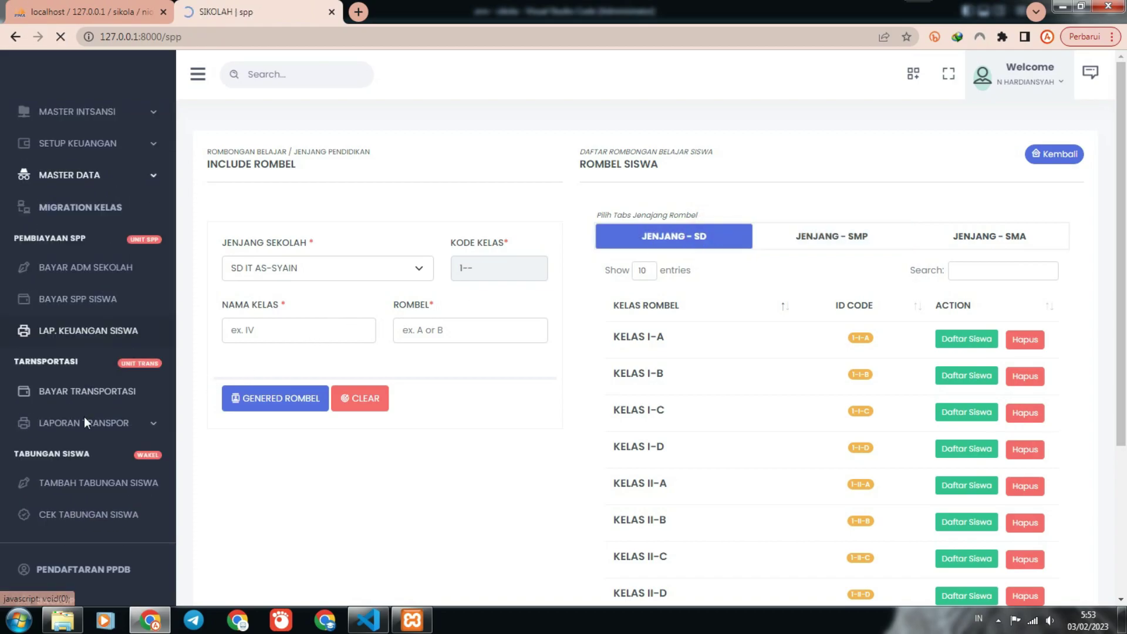
Scroll the sidebar while the student finance report loads its periods from January 2022.
{"action": "scroll", "coordinate": [83, 422], "scroll_direction": "down", "scroll_amount": 2}
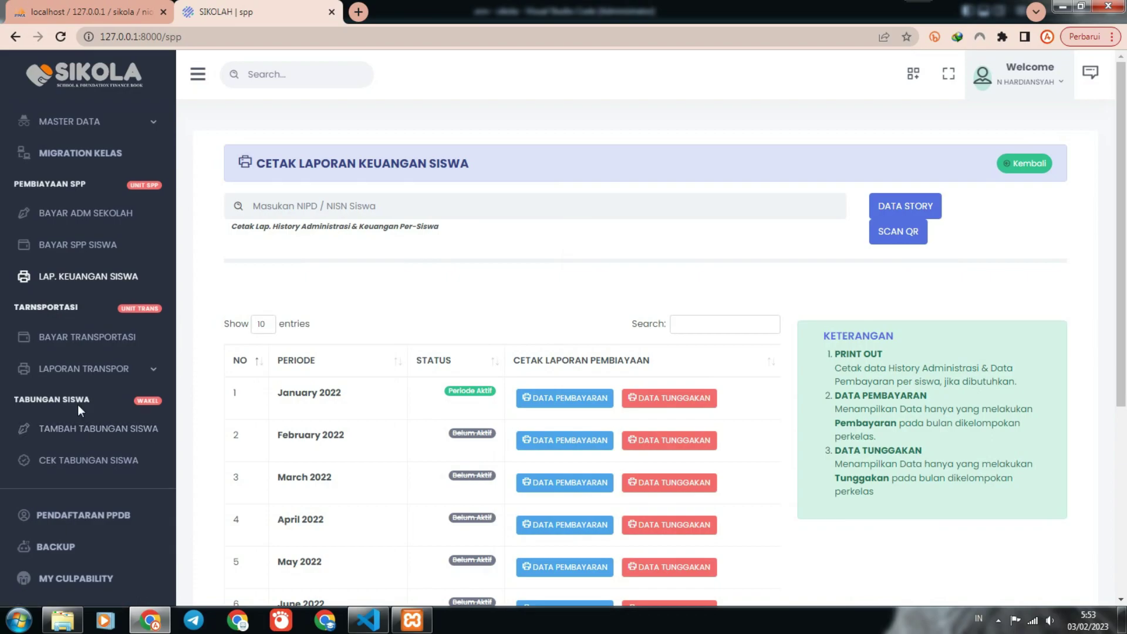
{"action": "scroll", "coordinate": [81, 411], "scroll_direction": "down", "scroll_amount": 1}
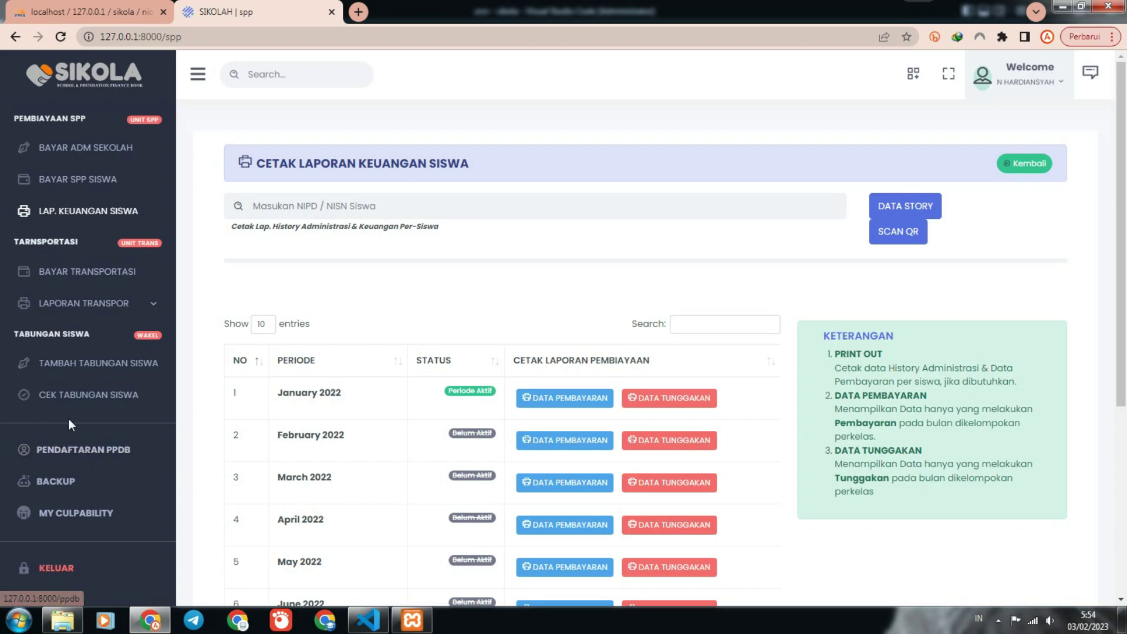
Check the database BACKUP page and the error report page.
{"action": "left_click", "coordinate": [72, 484]}
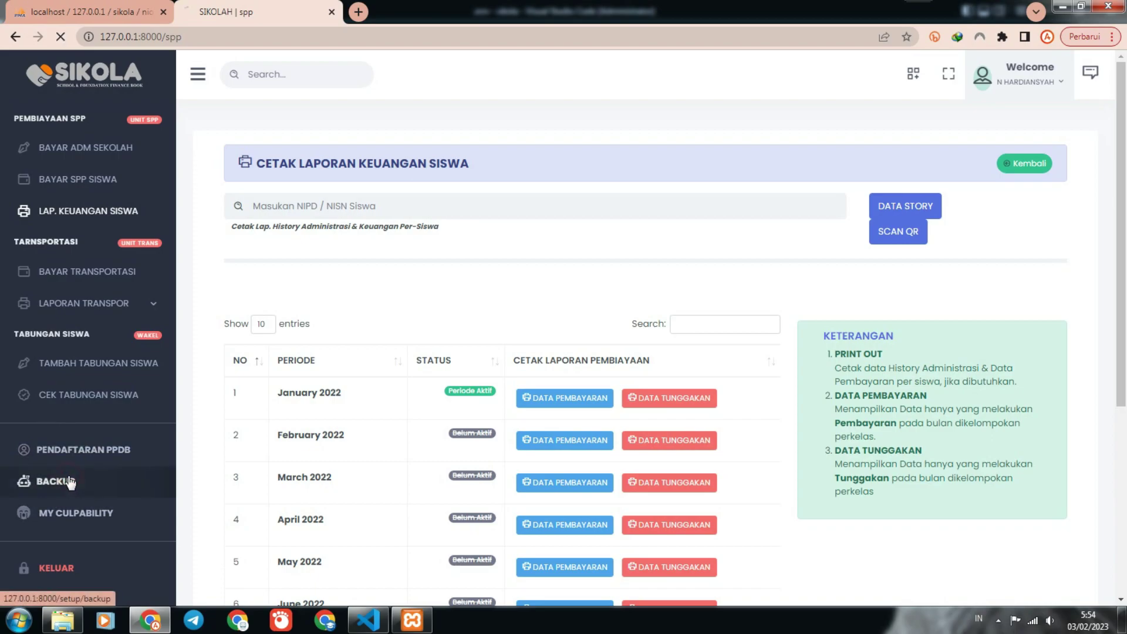
{"action": "scroll", "coordinate": [103, 531], "scroll_direction": "down", "scroll_amount": 1}
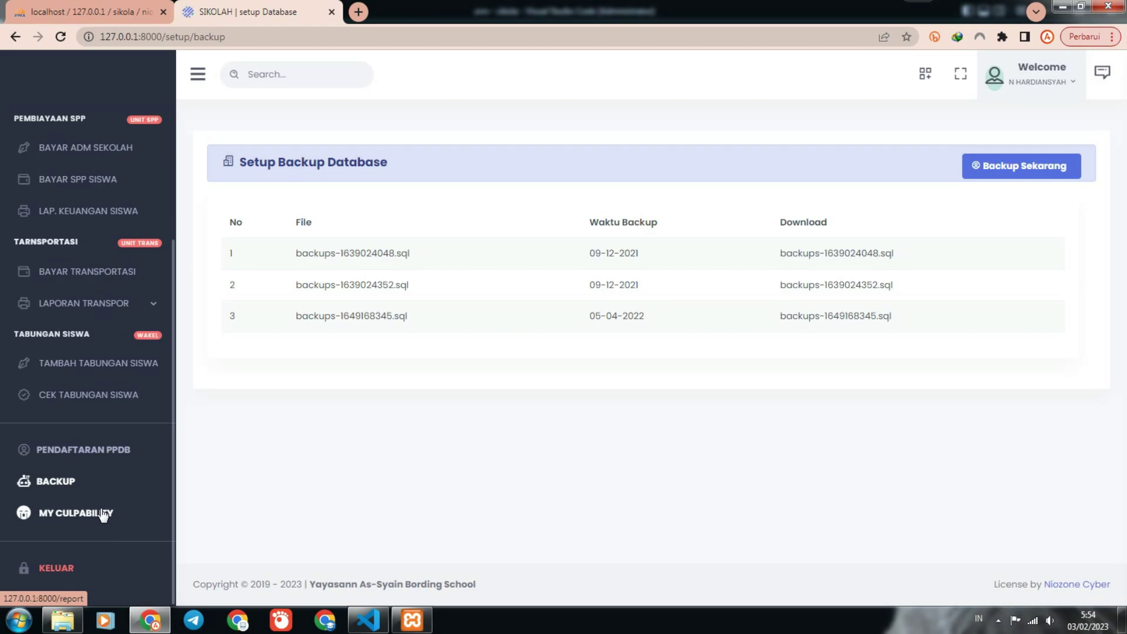
{"action": "left_click", "coordinate": [91, 513]}
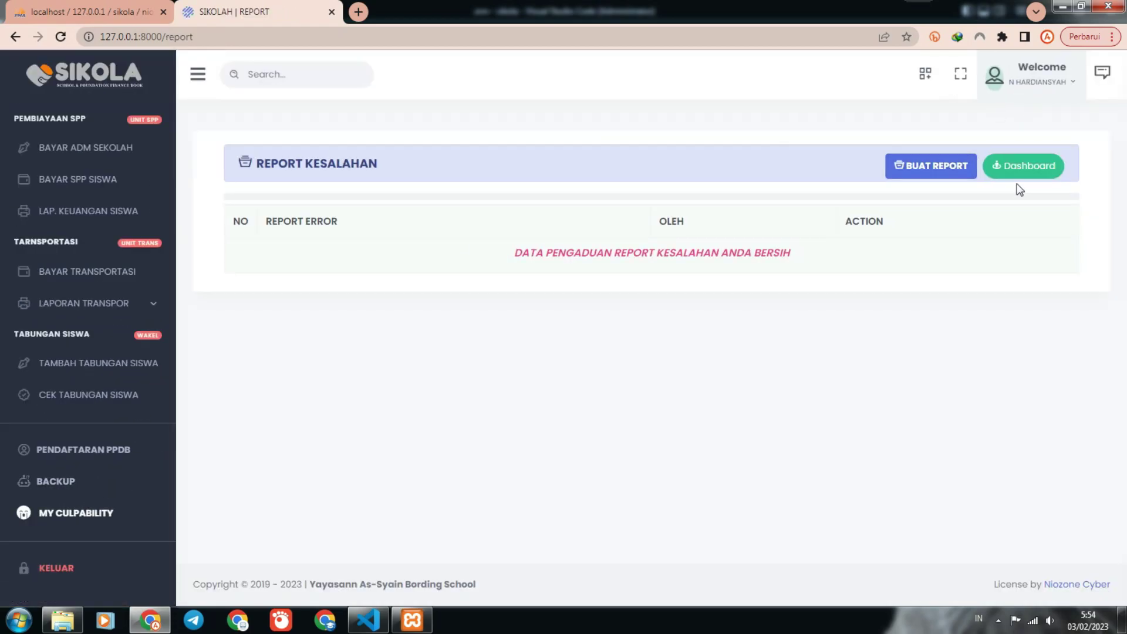
Return to the dashboard, open and close the call center panel, and show MENU CEPAT.
{"action": "left_click", "coordinate": [1019, 169]}
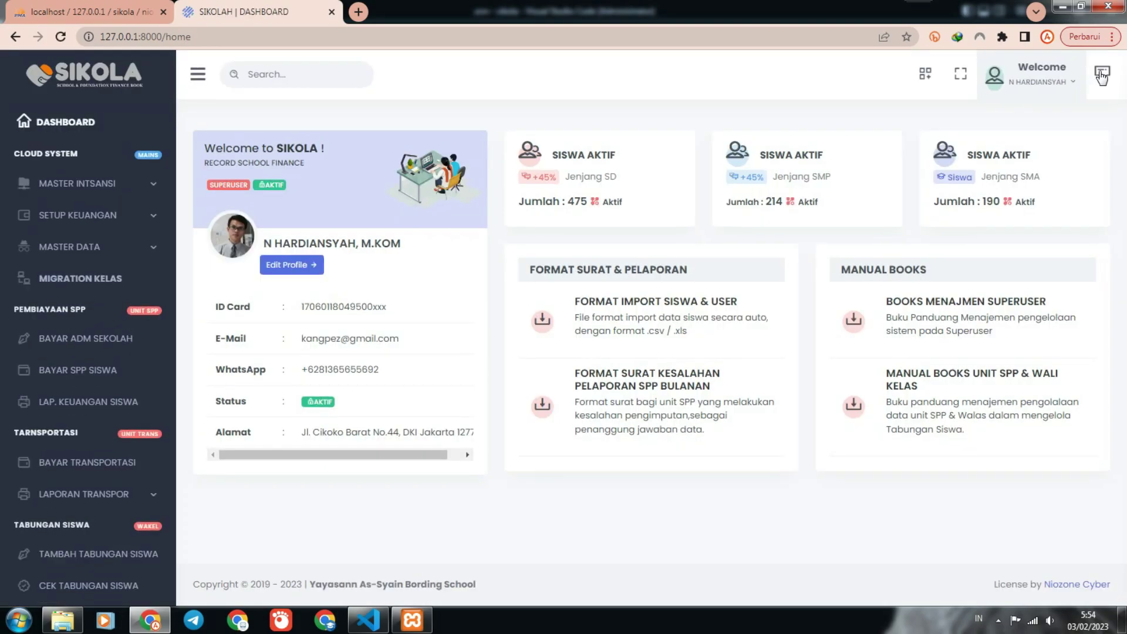
{"action": "left_click", "coordinate": [1101, 76]}
{"action": "left_click", "coordinate": [840, 87]}
{"action": "left_click", "coordinate": [925, 73]}
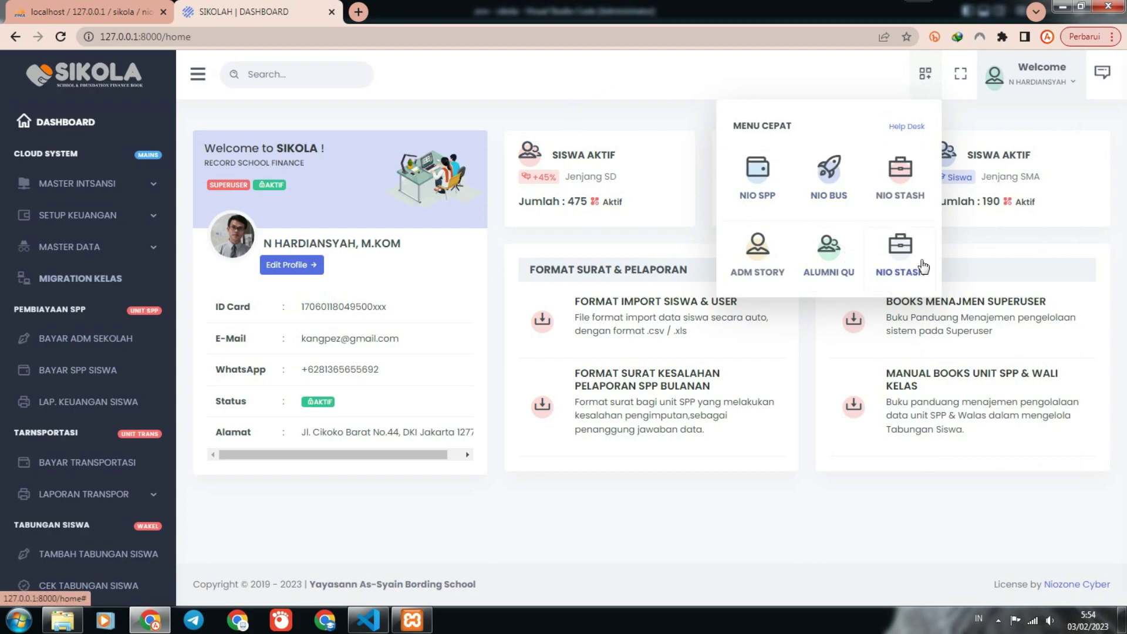
Try the NIO STASH and NIO SPP quick shortcuts, then close the student number search box.
{"action": "left_click", "coordinate": [893, 236]}
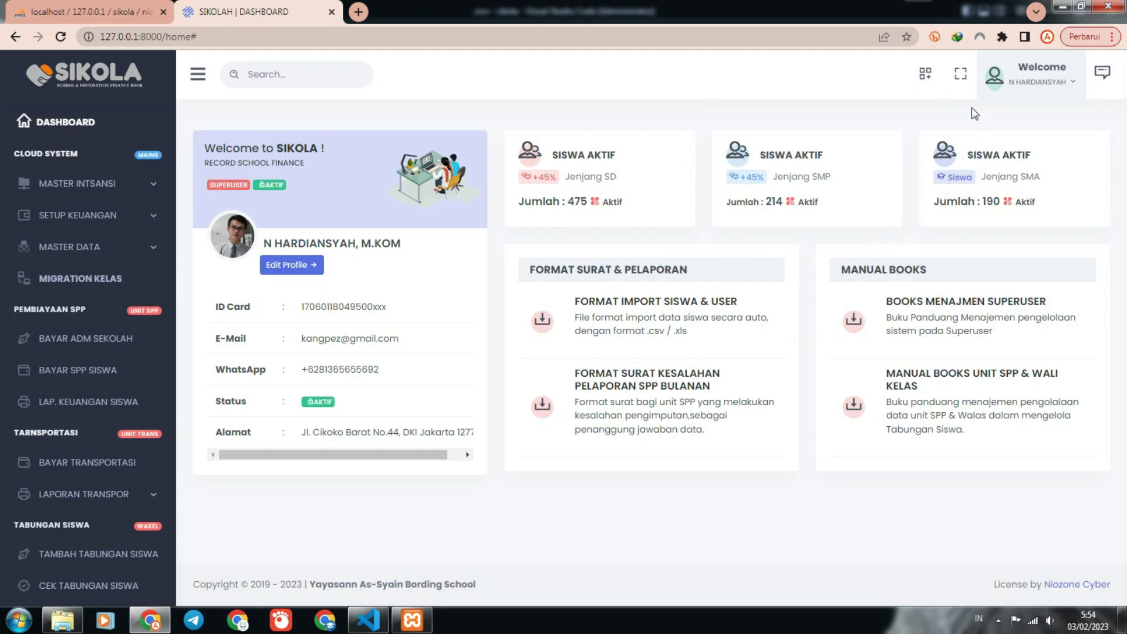
{"action": "left_click", "coordinate": [924, 73]}
{"action": "left_click", "coordinate": [896, 159]}
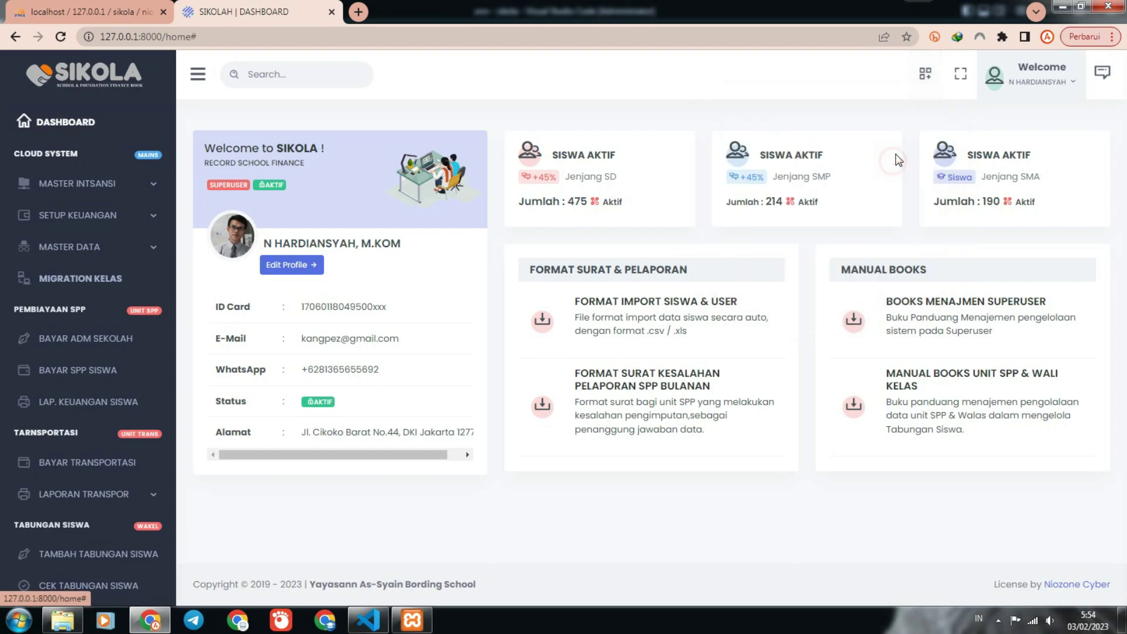
{"action": "left_click", "coordinate": [924, 72]}
{"action": "left_click", "coordinate": [748, 173]}
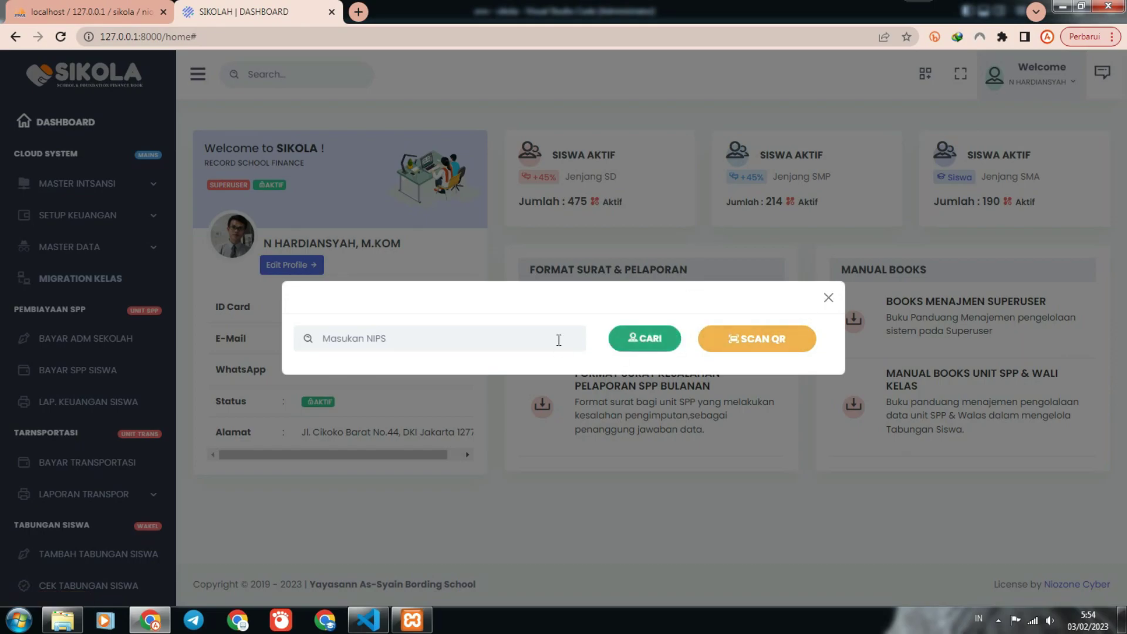
{"action": "left_click", "coordinate": [828, 298]}
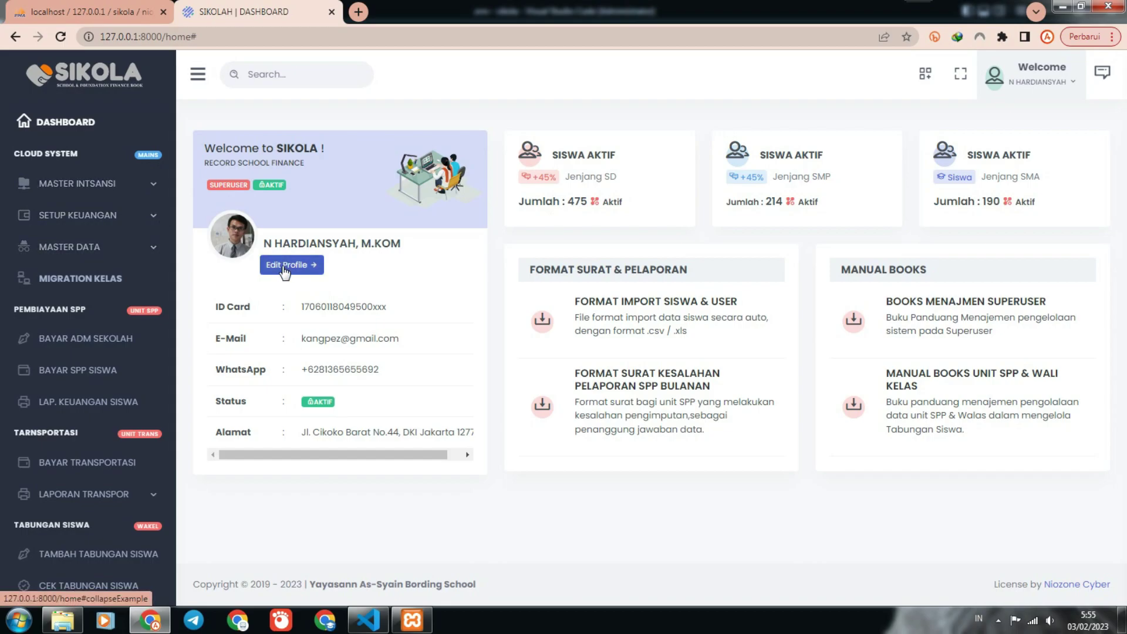
Look at the Bayar ADM Sekolah page, then return to the dashboard and expand Master Data.
{"action": "left_click", "coordinate": [61, 339]}
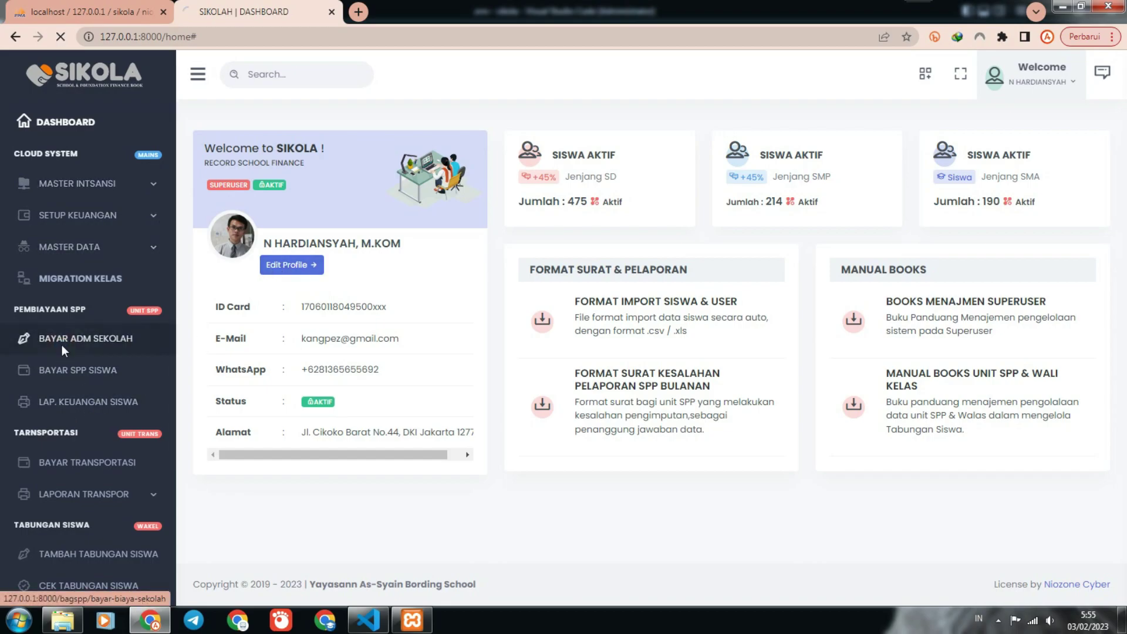
{"action": "scroll", "coordinate": [57, 350], "scroll_direction": "down", "scroll_amount": 1}
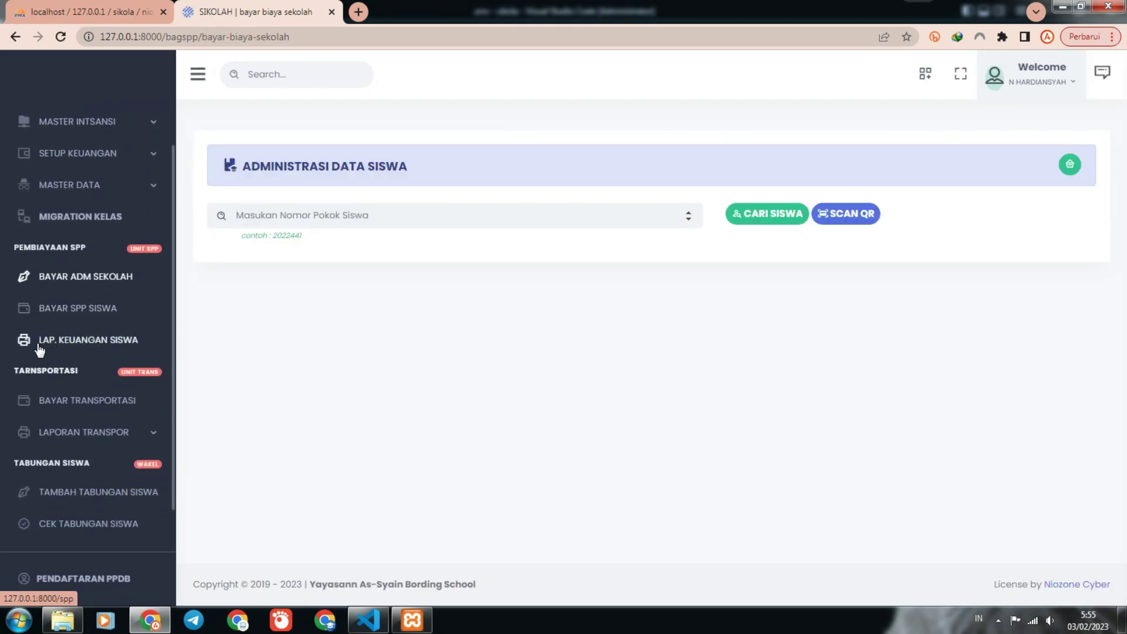
{"action": "left_click", "coordinate": [612, 215]}
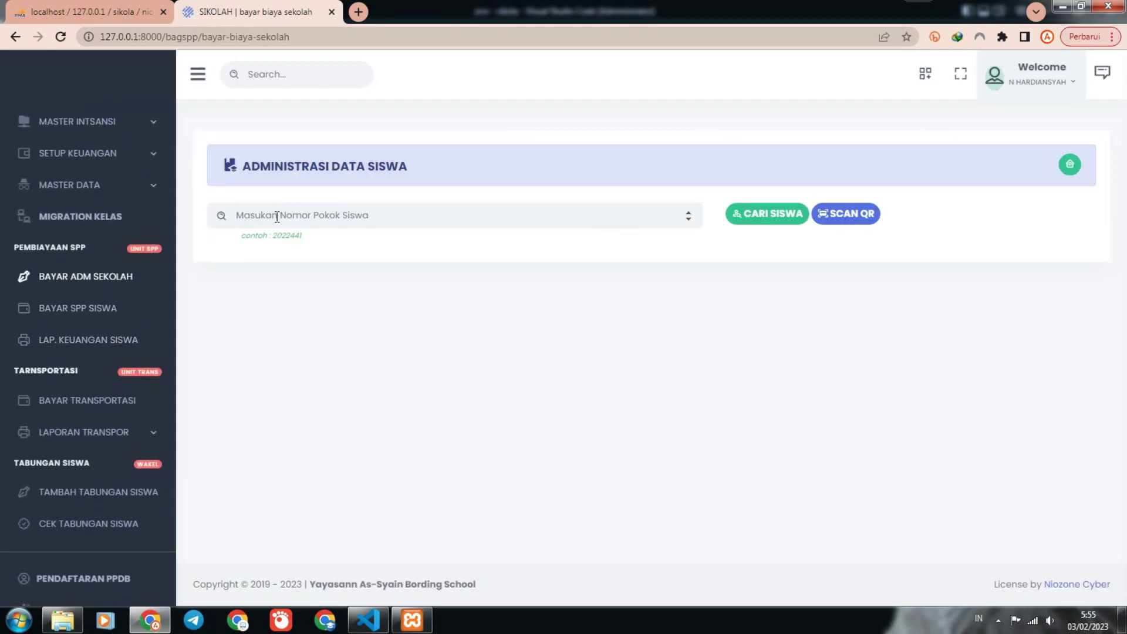
{"action": "scroll", "coordinate": [123, 214], "scroll_direction": "up", "scroll_amount": 1}
{"action": "left_click", "coordinate": [61, 124]}
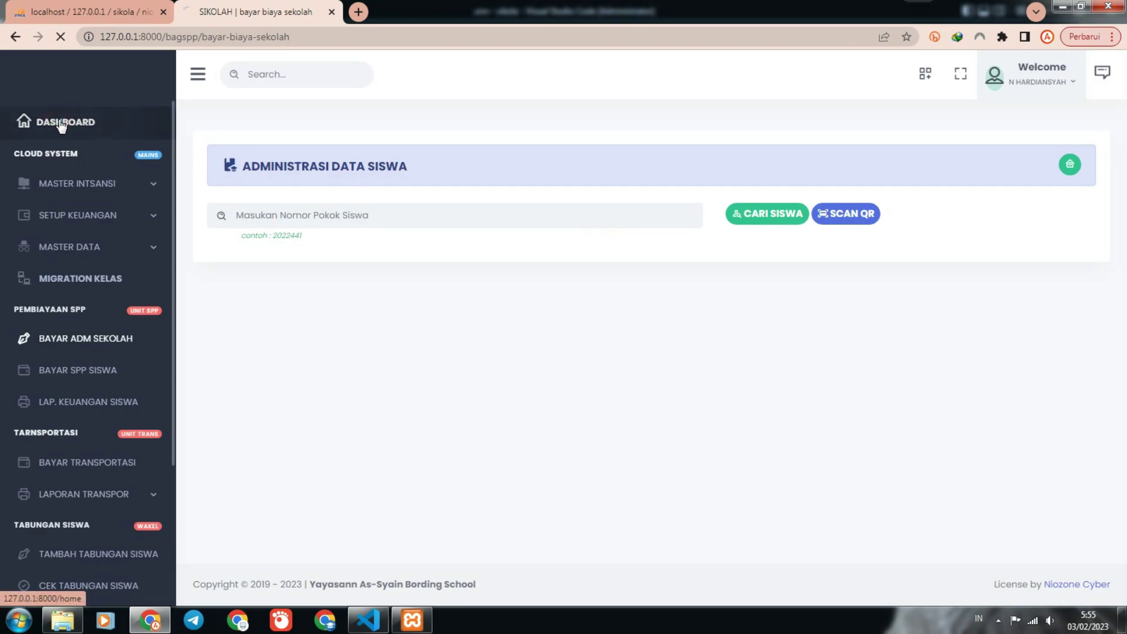
{"action": "left_click", "coordinate": [113, 256]}
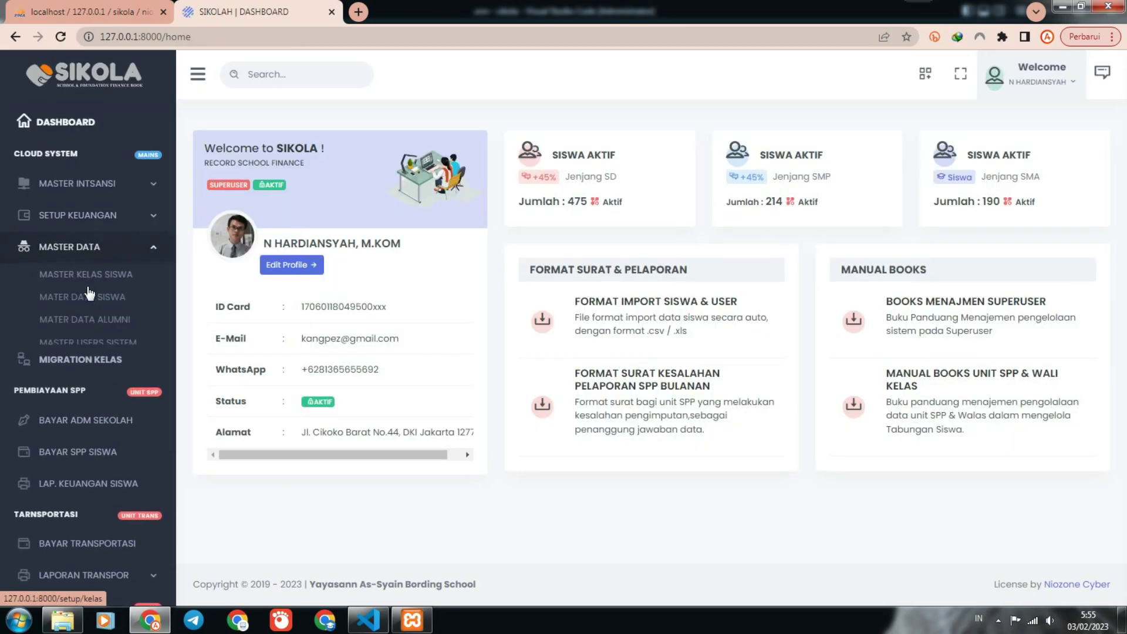
Filter the student data list to SD IT AS-SYAIN - KELAS I-D.
{"action": "left_click", "coordinate": [90, 298]}
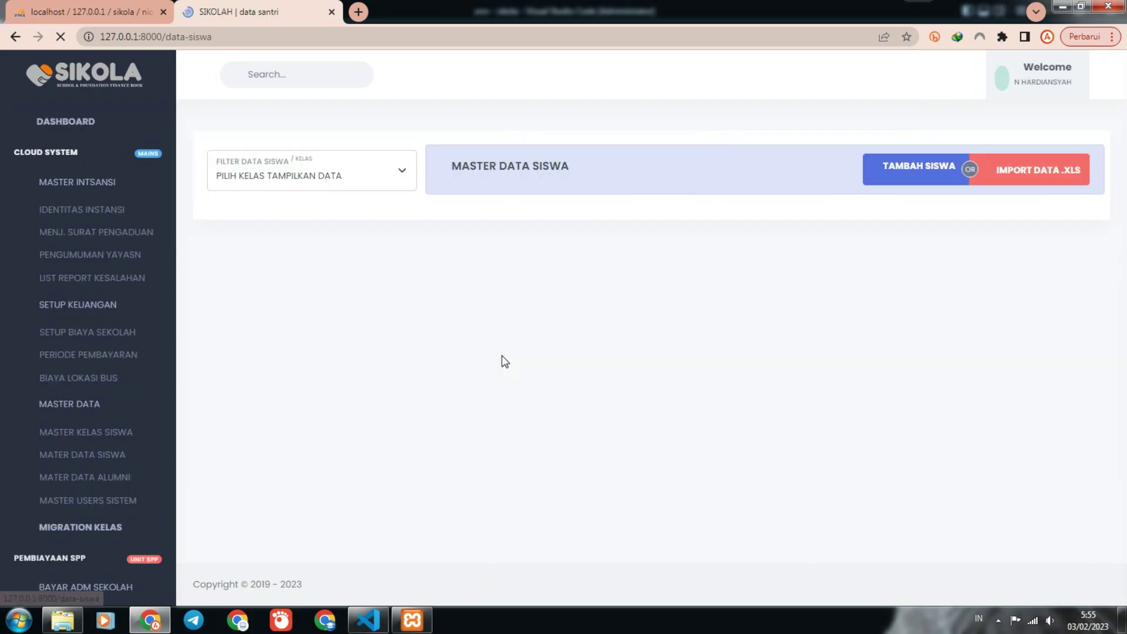
{"action": "left_click", "coordinate": [393, 181]}
{"action": "left_click", "coordinate": [338, 215]}
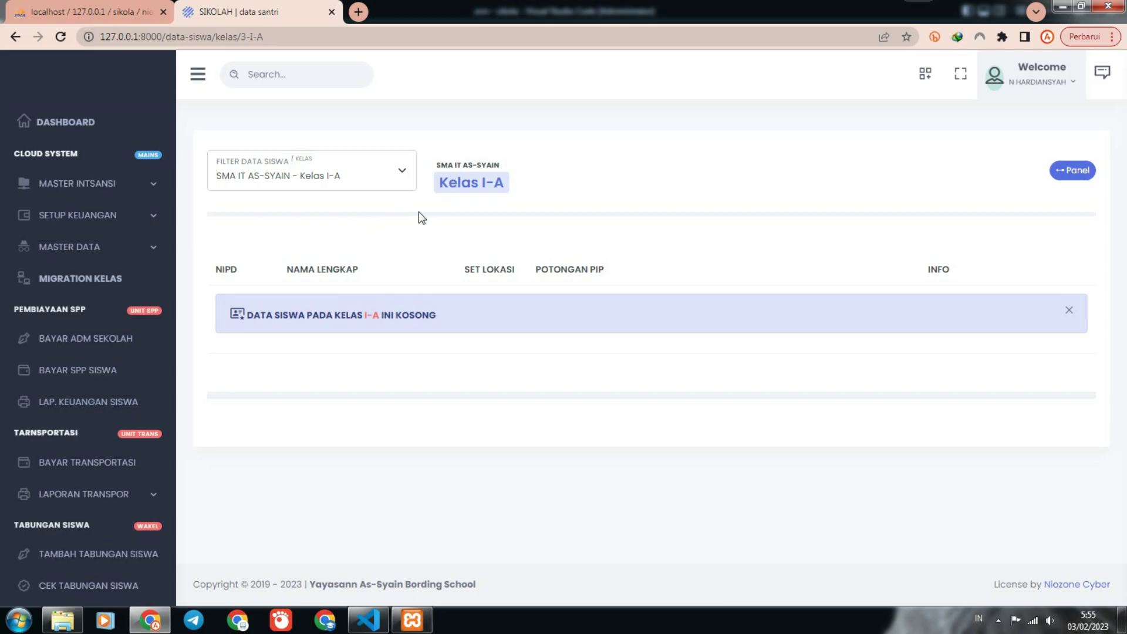
{"action": "left_click", "coordinate": [366, 178]}
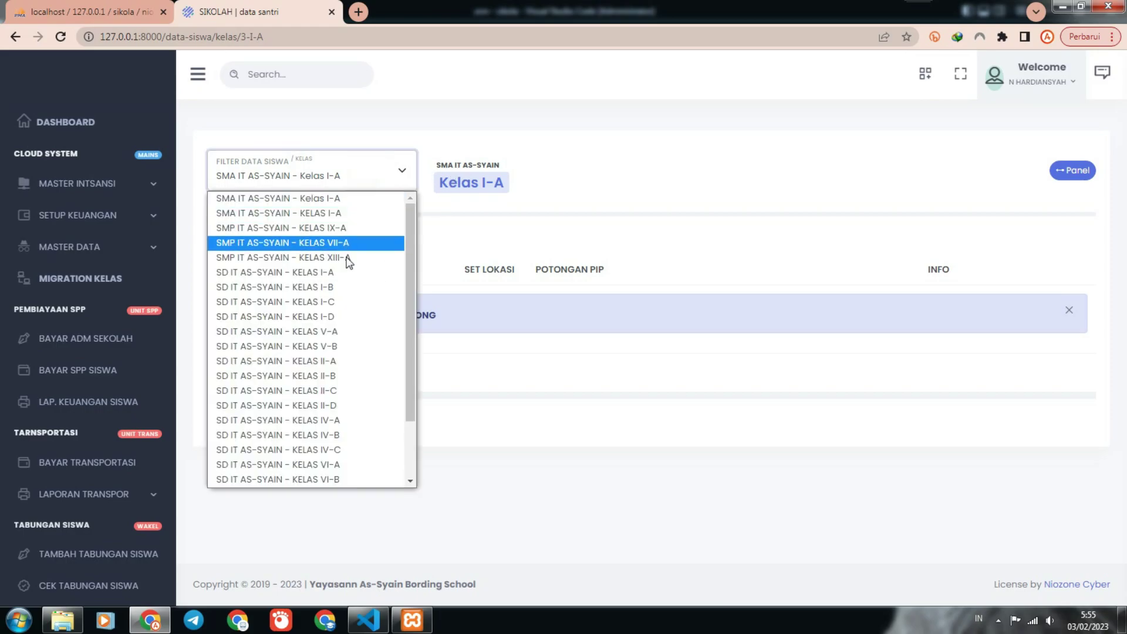
{"action": "left_click", "coordinate": [339, 317]}
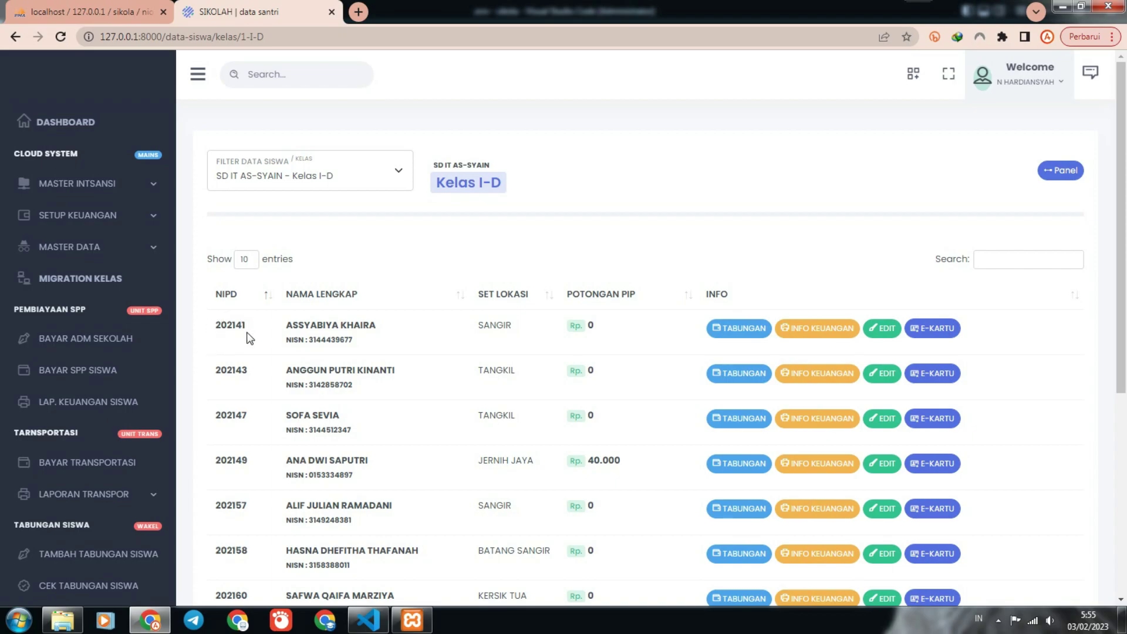
Select the fourth student's NIPD in the table and the local server address.
{"action": "scroll", "coordinate": [245, 352], "scroll_direction": "down", "scroll_amount": 3}
{"action": "left_click_drag", "start_coordinate": [251, 387], "coordinate": [226, 380]}
{"action": "left_click_drag", "start_coordinate": [258, 249], "coordinate": [221, 254]}
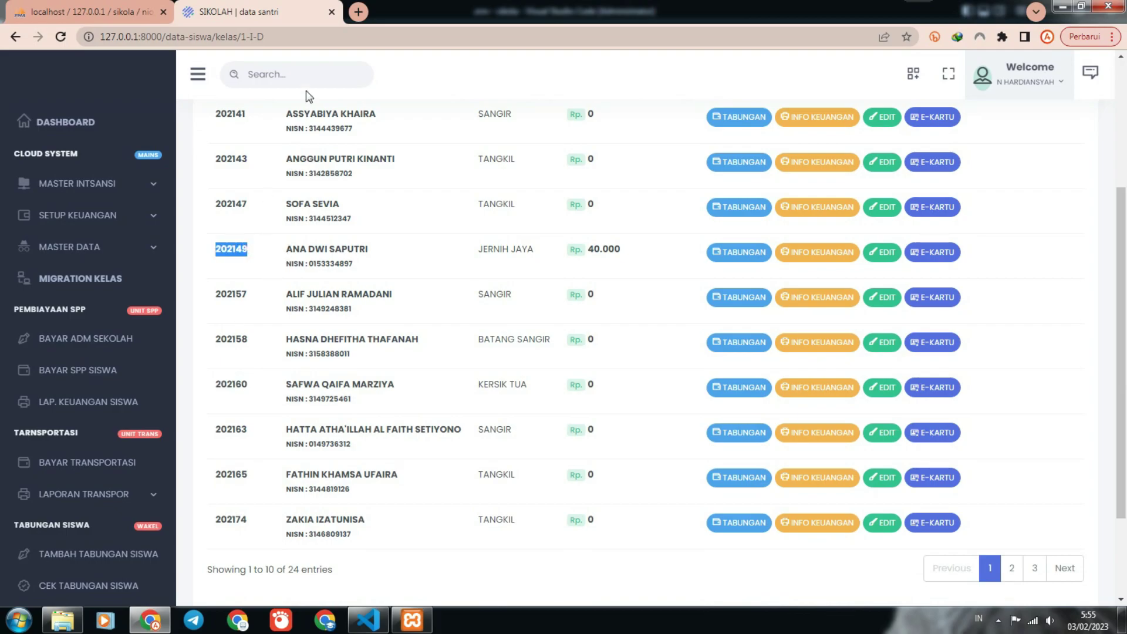
{"action": "left_click_drag", "start_coordinate": [165, 35], "coordinate": [94, 36]}
{"action": "key", "text": "ctrl+c"}
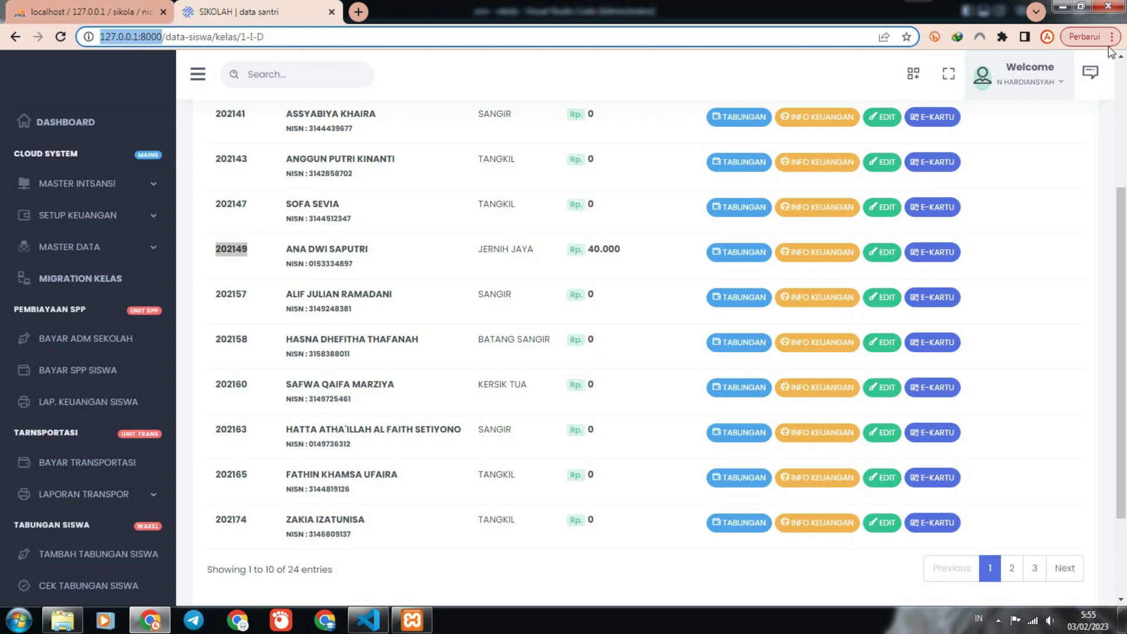
{"action": "left_click", "coordinate": [1103, 36]}
In a new private window, go to the local SIKOLA site and open the CEK SPP page.
{"action": "left_click", "coordinate": [1012, 119]}
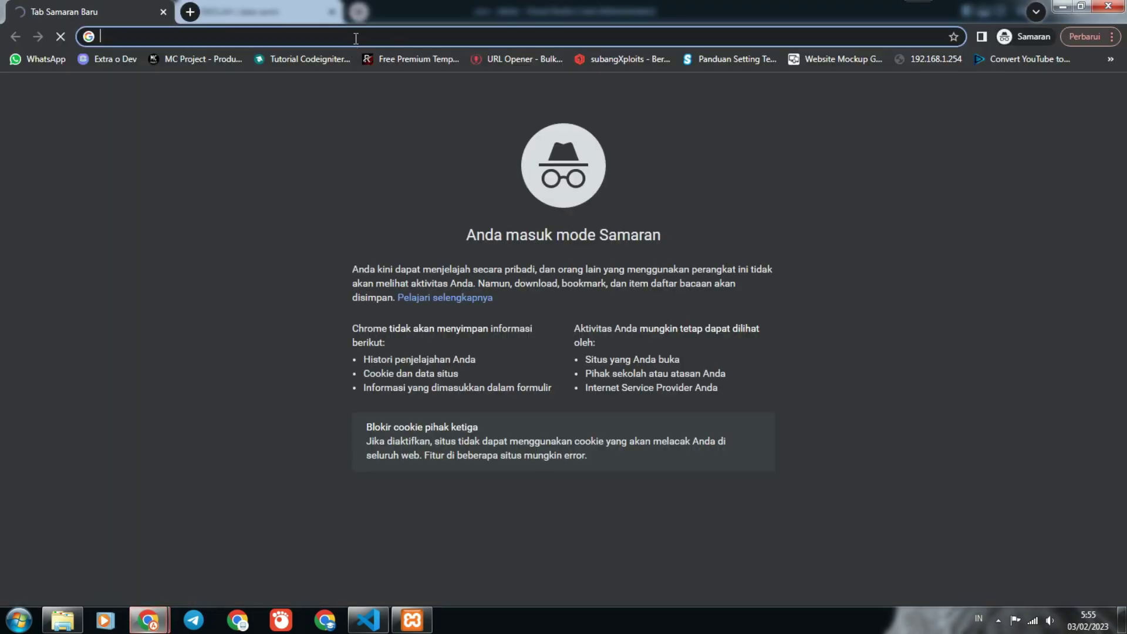
{"action": "key", "text": "ctrl+v"}
{"action": "key", "text": "Return"}
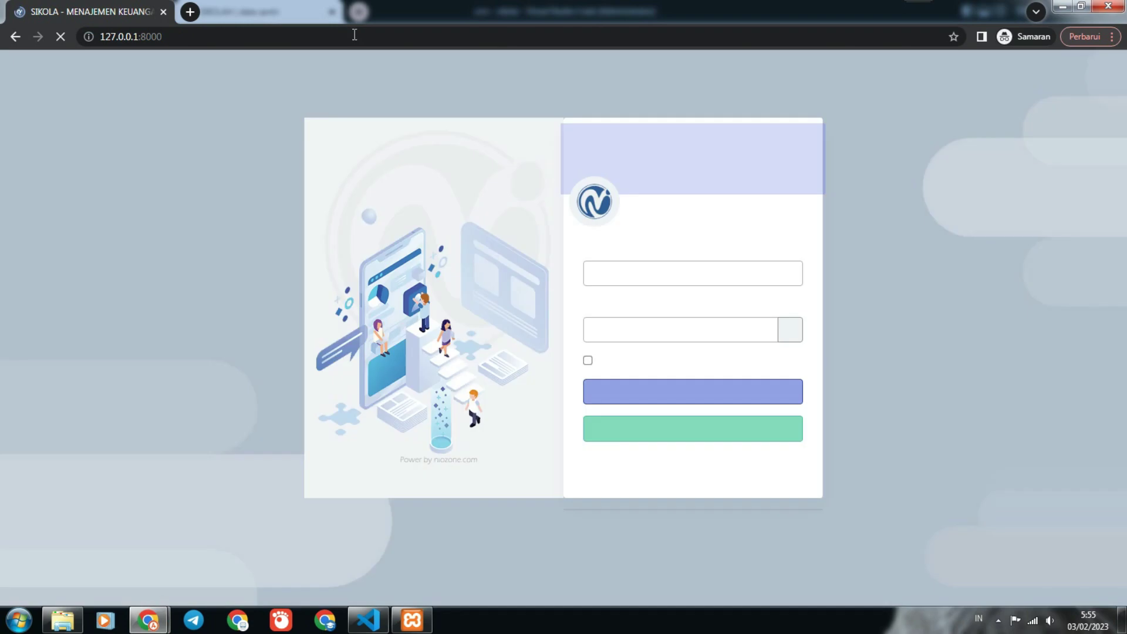
{"action": "left_click", "coordinate": [673, 445]}
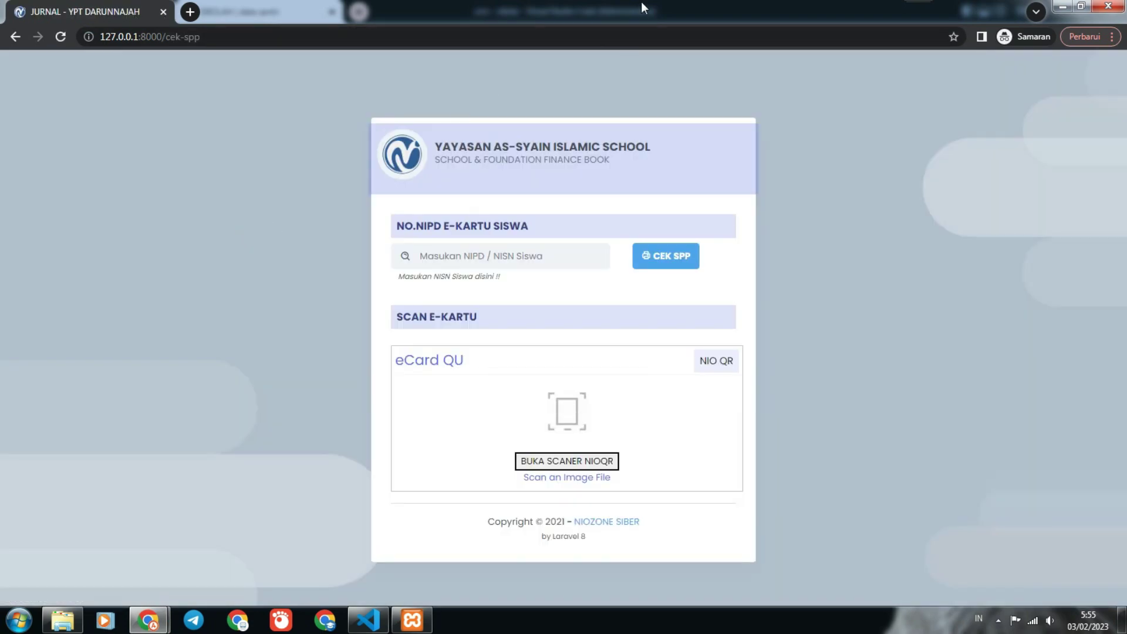
Copy the fourth student's NIPD from the Kelas I-D list in the main window.
{"action": "double_click", "coordinate": [642, 3]}
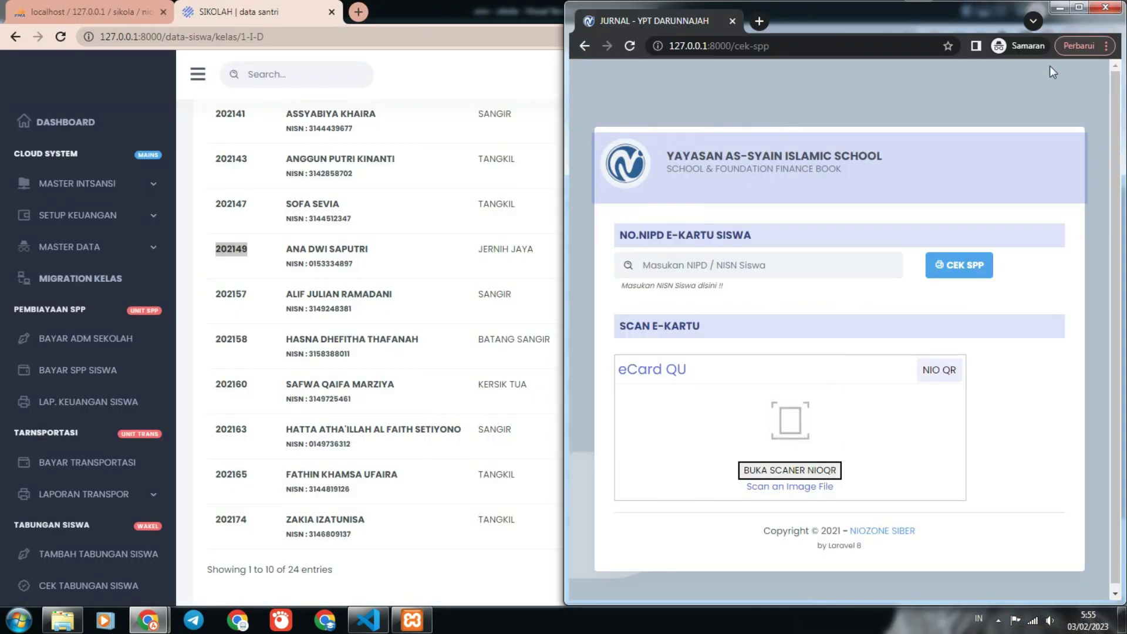
{"action": "right_click", "coordinate": [241, 260]}
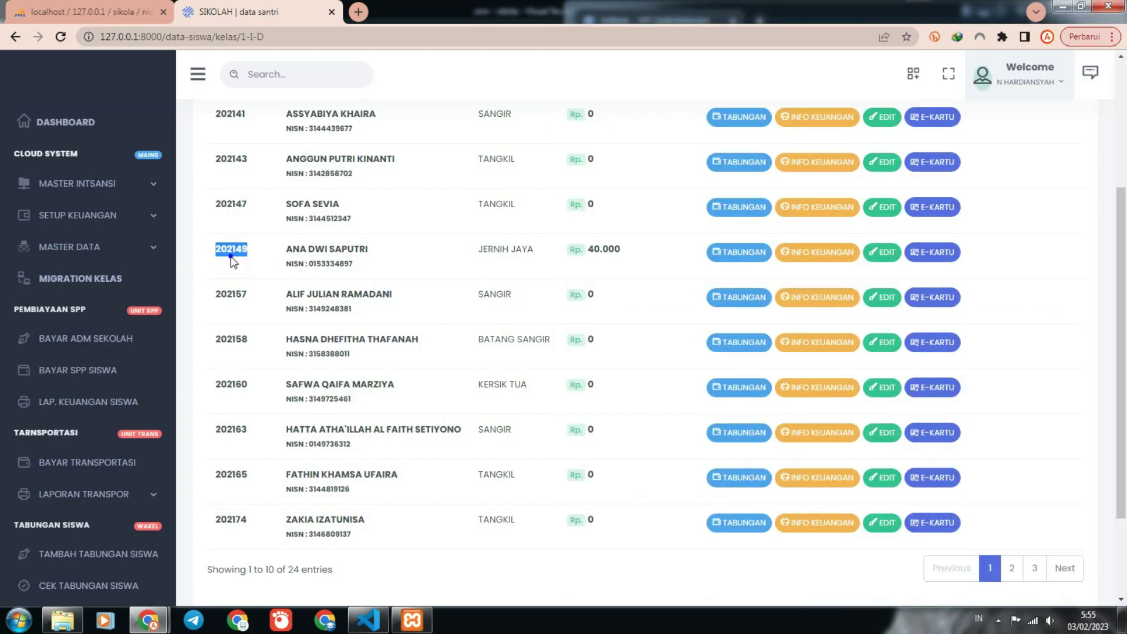
{"action": "left_click", "coordinate": [252, 268]}
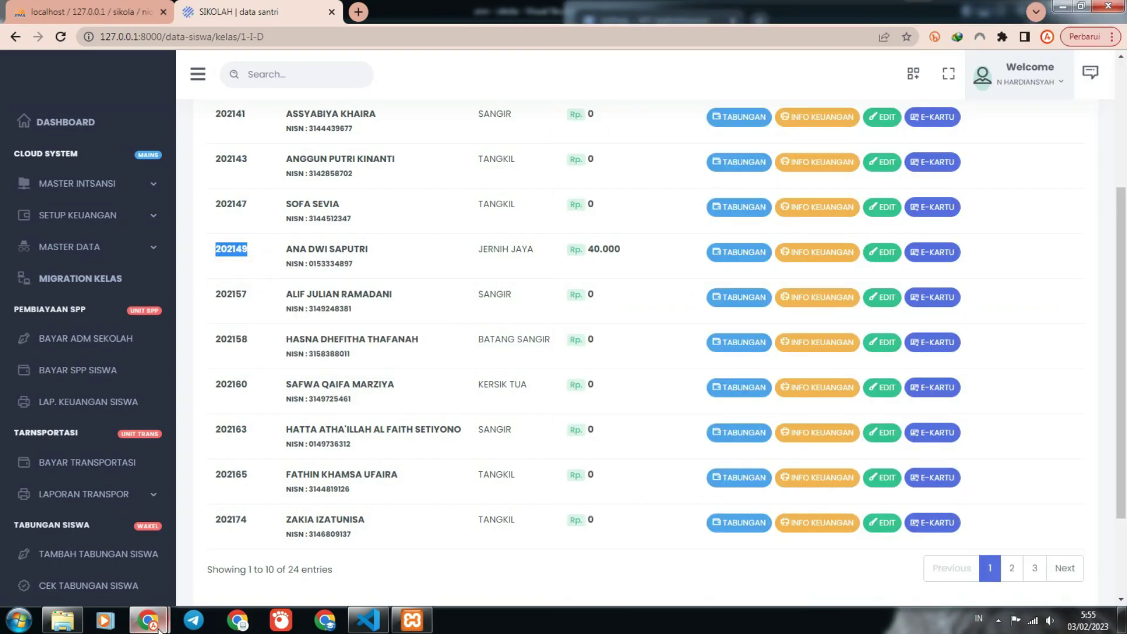
{"action": "mouse_move", "coordinate": [148, 621]}
{"action": "left_click", "coordinate": [295, 566]}
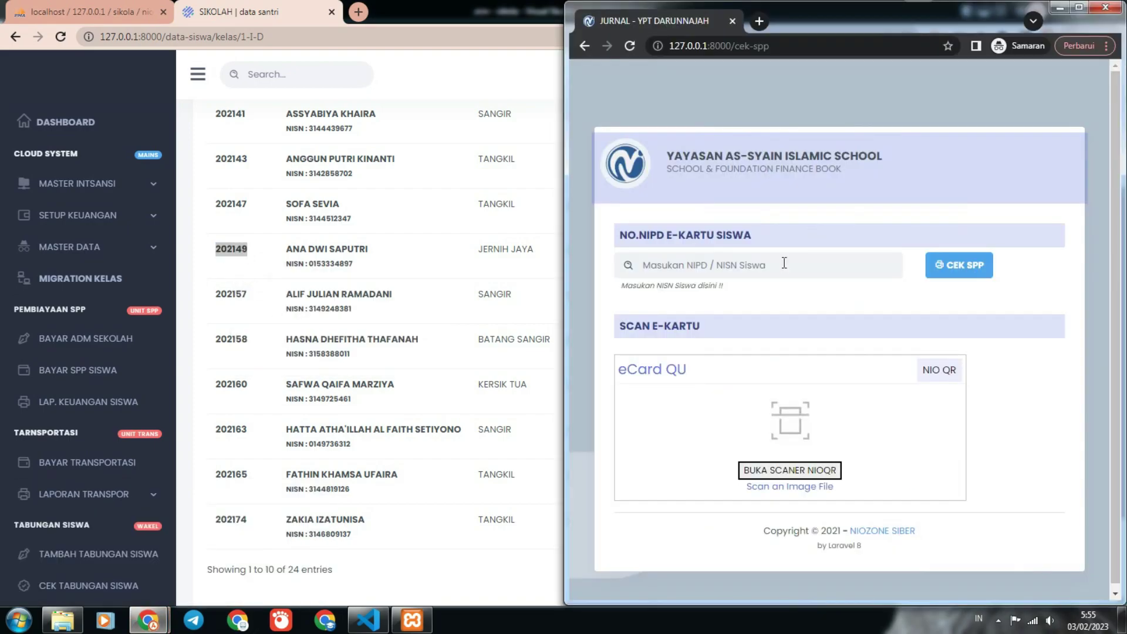
Paste the NIPD into the Cek SPP field and check its four unpaid 2021 months.
{"action": "right_click", "coordinate": [754, 267]}
{"action": "left_click", "coordinate": [787, 352]}
{"action": "left_click", "coordinate": [959, 264]}
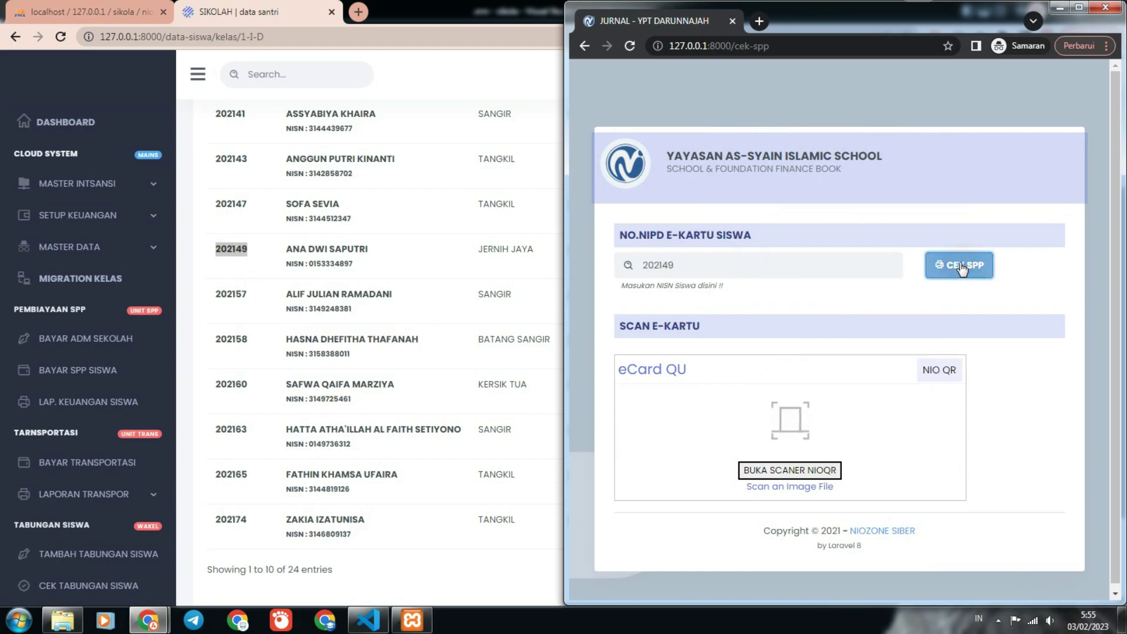
{"action": "scroll", "coordinate": [895, 311], "scroll_direction": "down", "scroll_amount": 8}
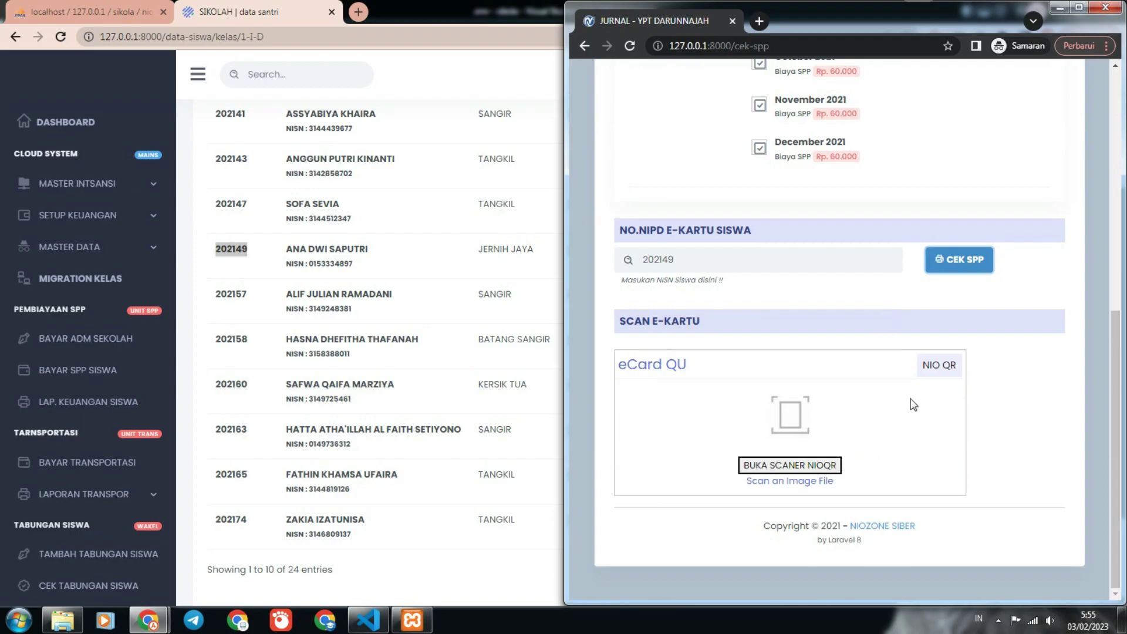
{"action": "scroll", "coordinate": [911, 399], "scroll_direction": "up", "scroll_amount": 1}
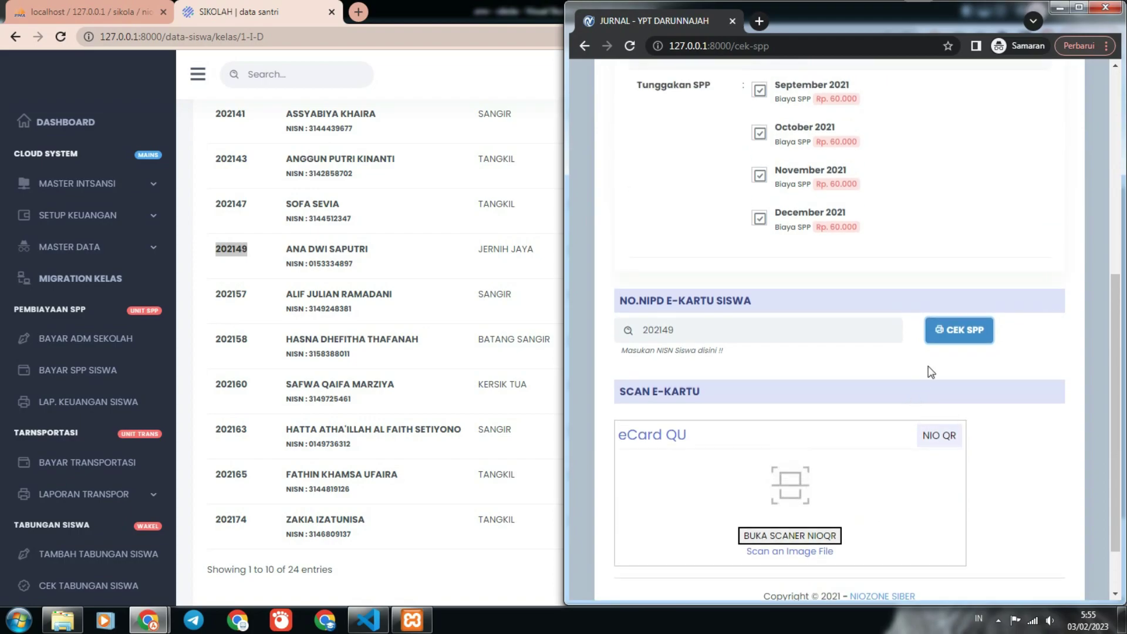
{"action": "left_click", "coordinate": [958, 337]}
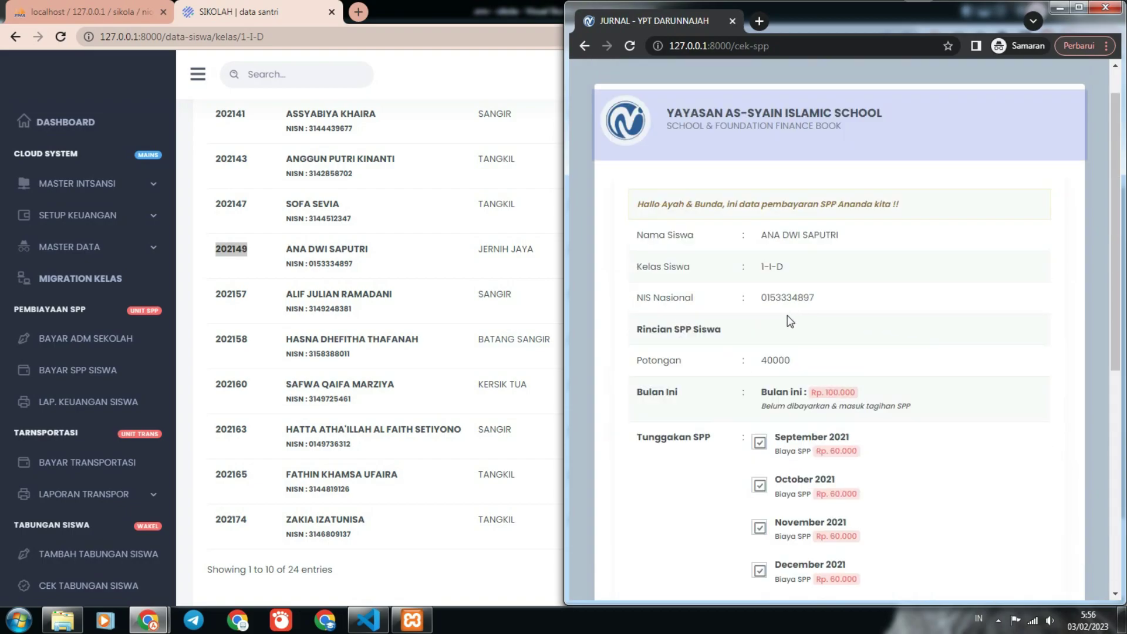
{"action": "scroll", "coordinate": [909, 407], "scroll_direction": "down", "scroll_amount": 1}
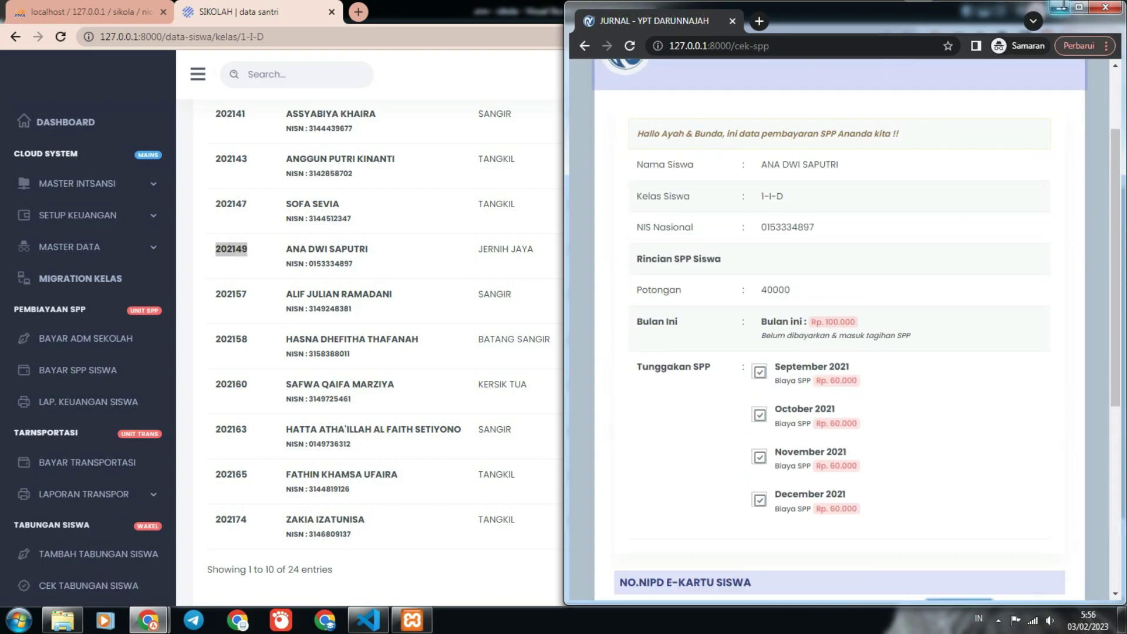
{"action": "left_click", "coordinate": [1078, 7]}
{"action": "scroll", "coordinate": [476, 246], "scroll_direction": "down", "scroll_amount": 5}
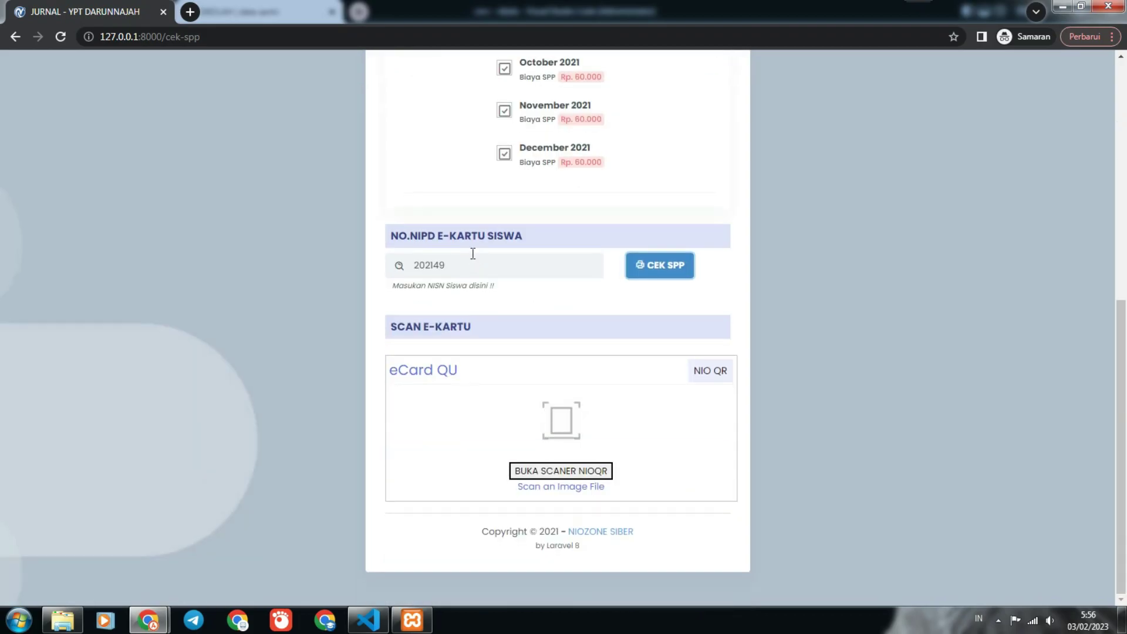
{"action": "left_click", "coordinate": [678, 270]}
{"action": "mouse_move", "coordinate": [147, 620]}
{"action": "left_click", "coordinate": [92, 554]}
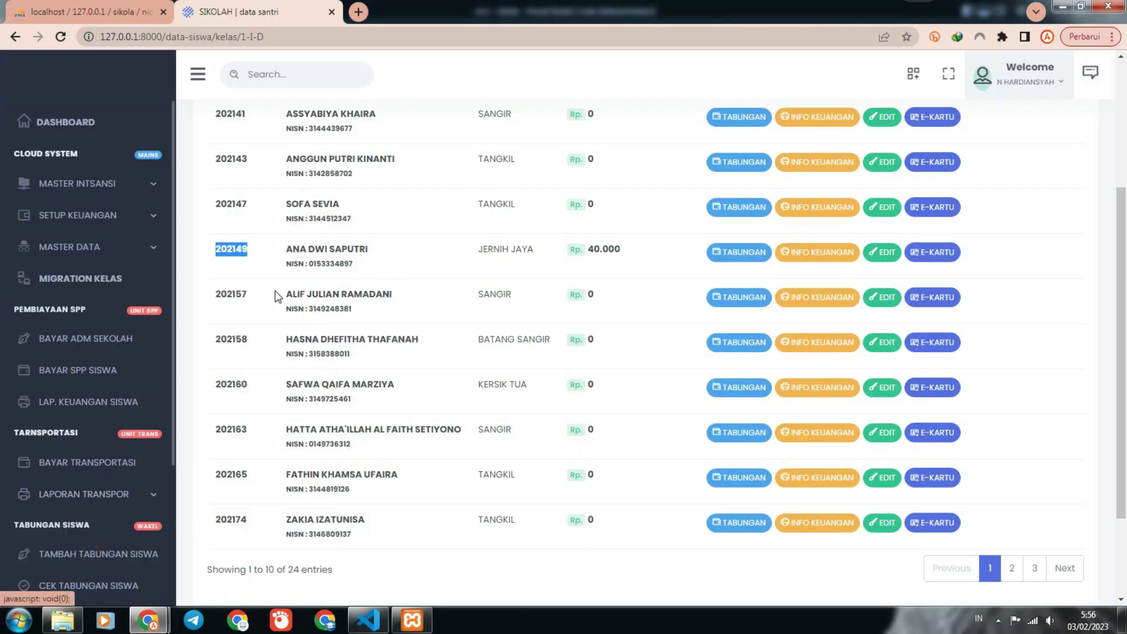
Copy the fifth Kelas I-D student's NIPD from the student list.
{"action": "left_click_drag", "start_coordinate": [258, 297], "coordinate": [217, 303]}
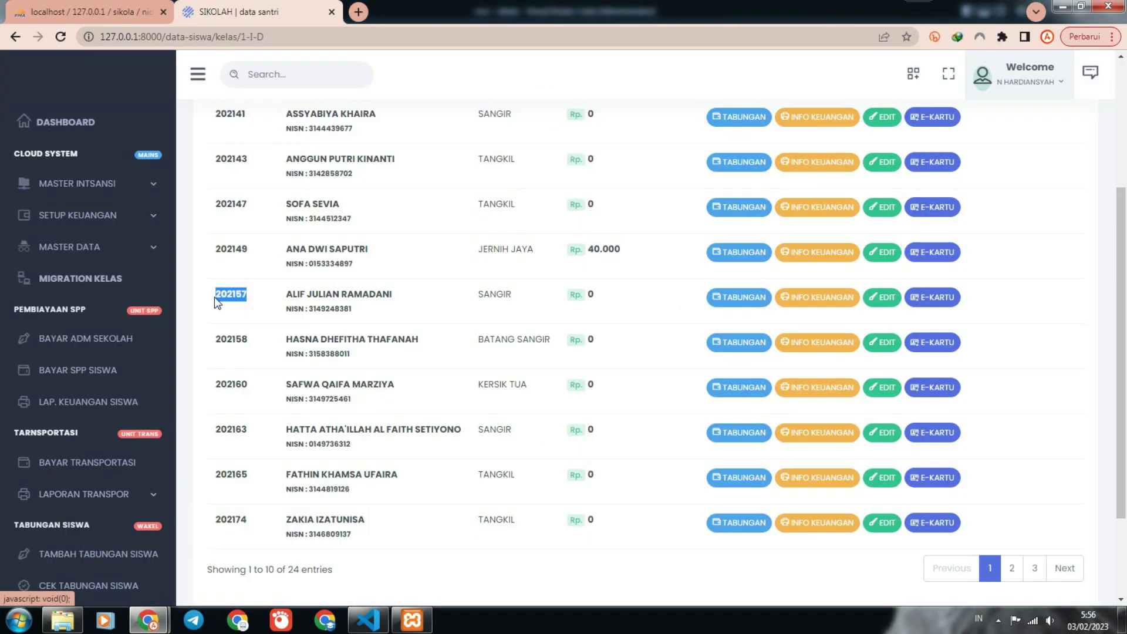
{"action": "right_click", "coordinate": [233, 286]}
{"action": "left_click", "coordinate": [263, 297]}
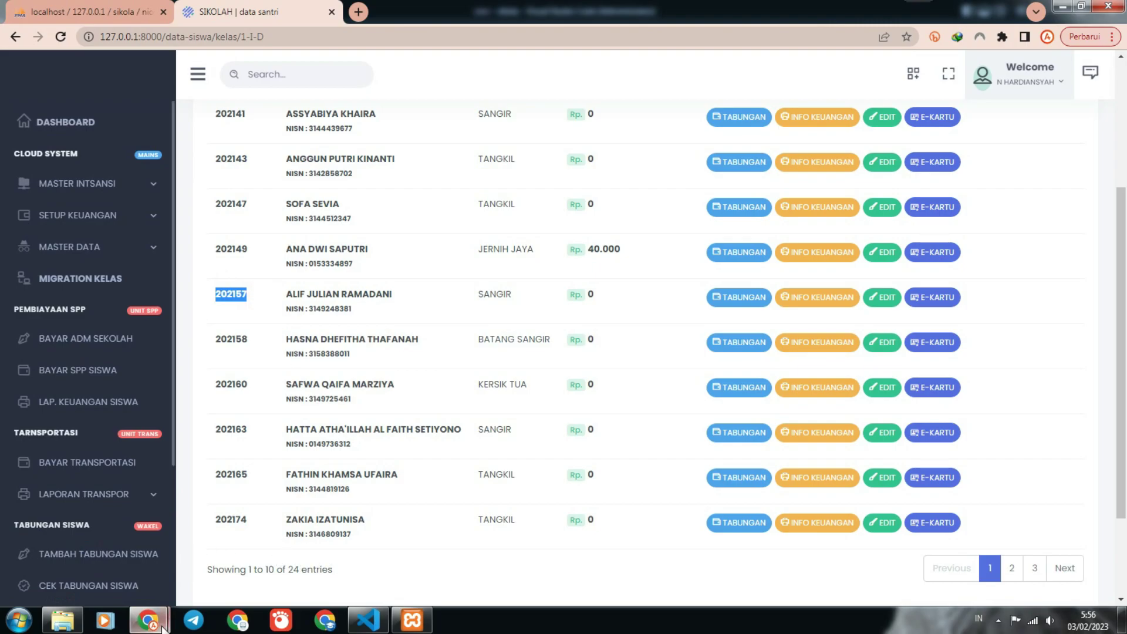
{"action": "mouse_move", "coordinate": [148, 619]}
{"action": "left_click", "coordinate": [225, 573]}
Check that student's SPP arrears (Rp. 140.000 per month), then go back to the login page.
{"action": "left_click_drag", "start_coordinate": [503, 268], "coordinate": [344, 241]}
{"action": "key", "text": "ctrl+v"}
{"action": "left_click", "coordinate": [677, 268]}
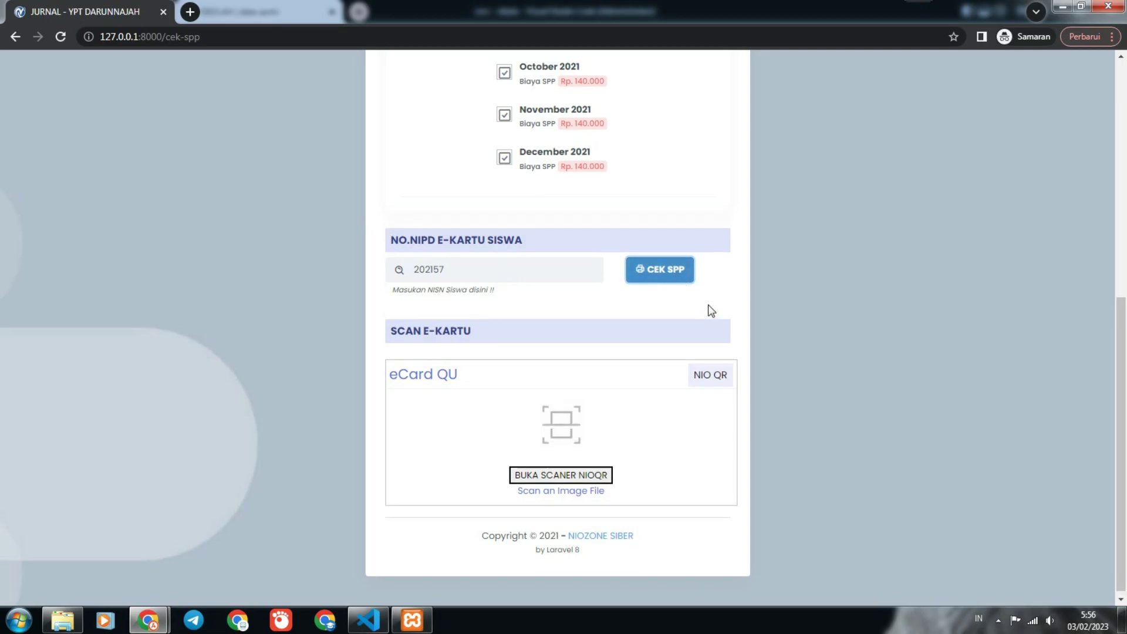
{"action": "scroll", "coordinate": [583, 309], "scroll_direction": "down", "scroll_amount": 3}
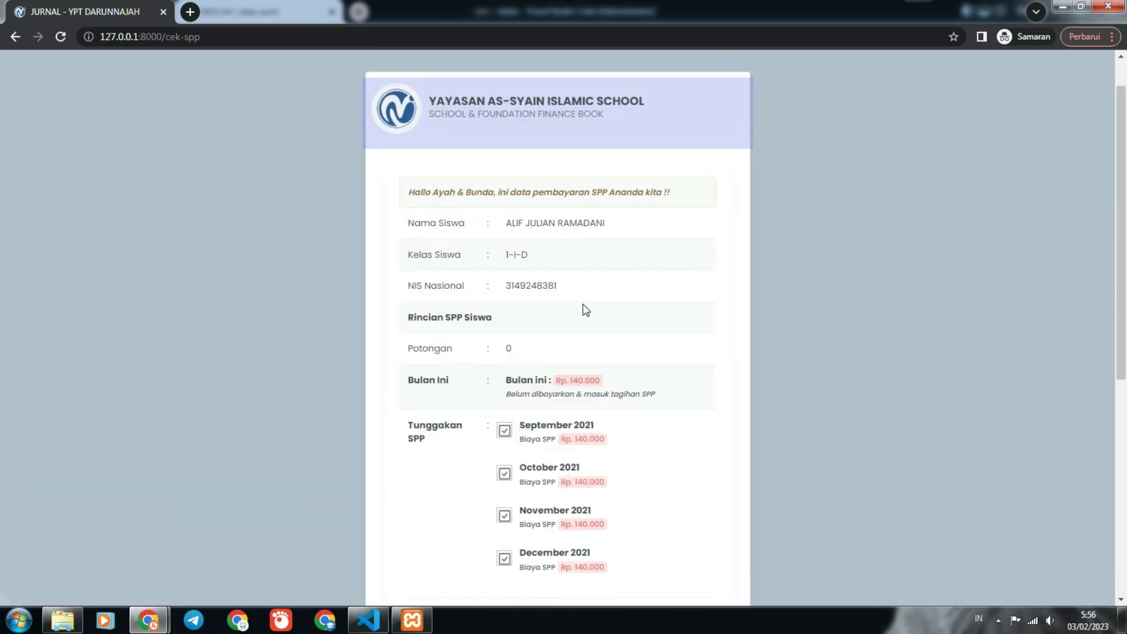
{"action": "left_click", "coordinate": [565, 300]}
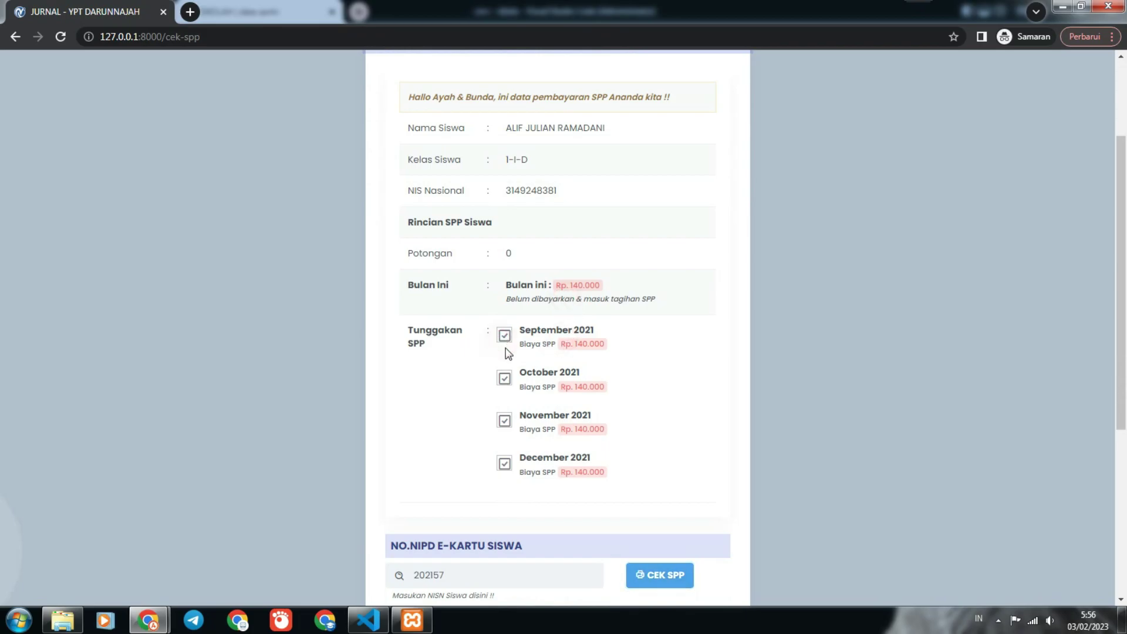
{"action": "scroll", "coordinate": [515, 393], "scroll_direction": "down", "scroll_amount": 2}
{"action": "scroll", "coordinate": [515, 393], "scroll_direction": "down", "scroll_amount": 3}
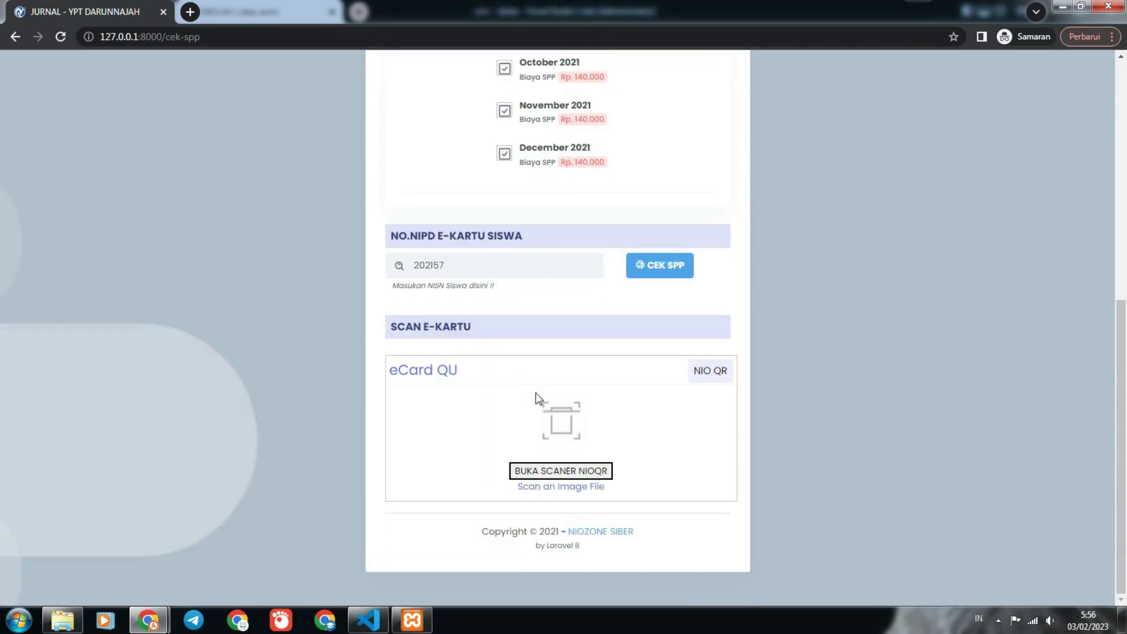
{"action": "scroll", "coordinate": [549, 421], "scroll_direction": "up", "scroll_amount": 7}
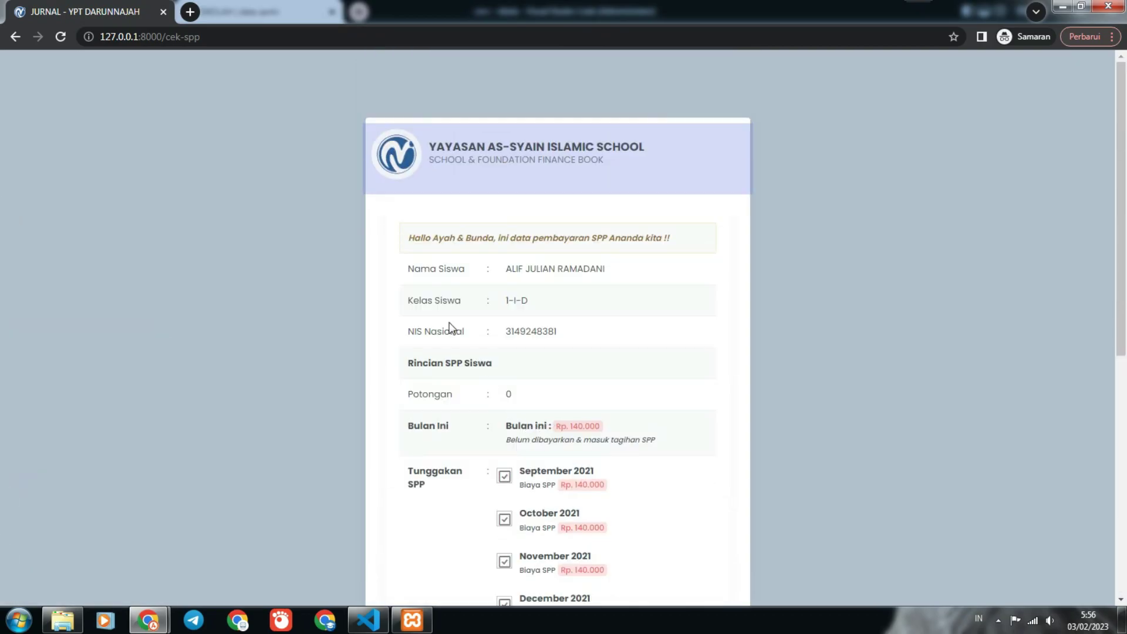
{"action": "left_click", "coordinate": [16, 36]}
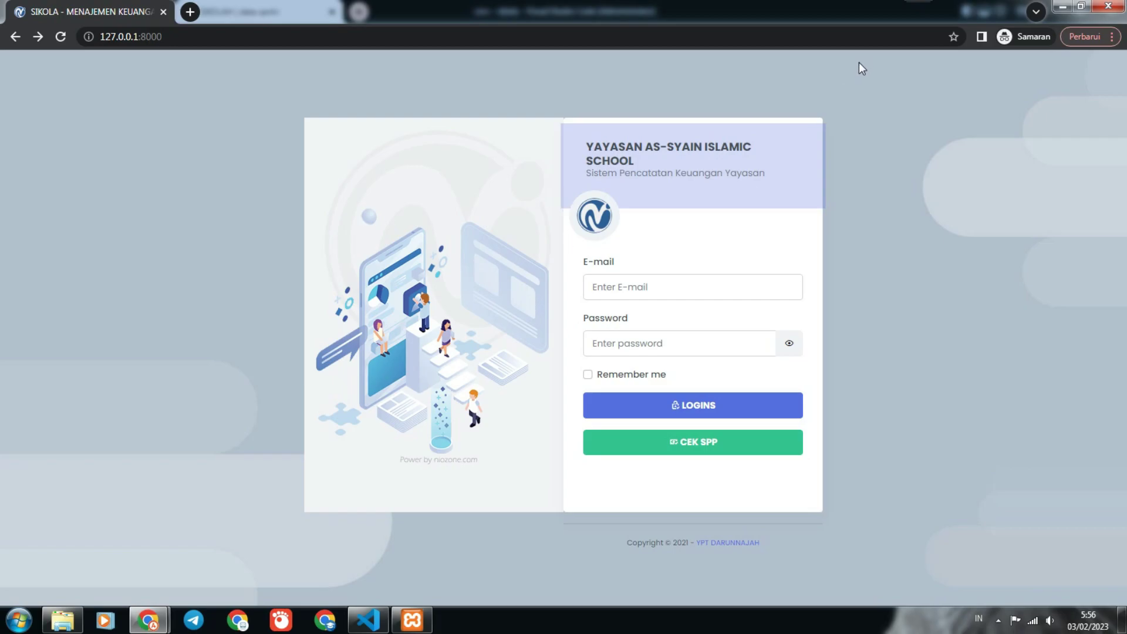
Arrange the login and Kelas I-D student list windows side by side and open the sidebar.
{"action": "double_click", "coordinate": [840, 13]}
{"action": "double_click", "coordinate": [505, 18]}
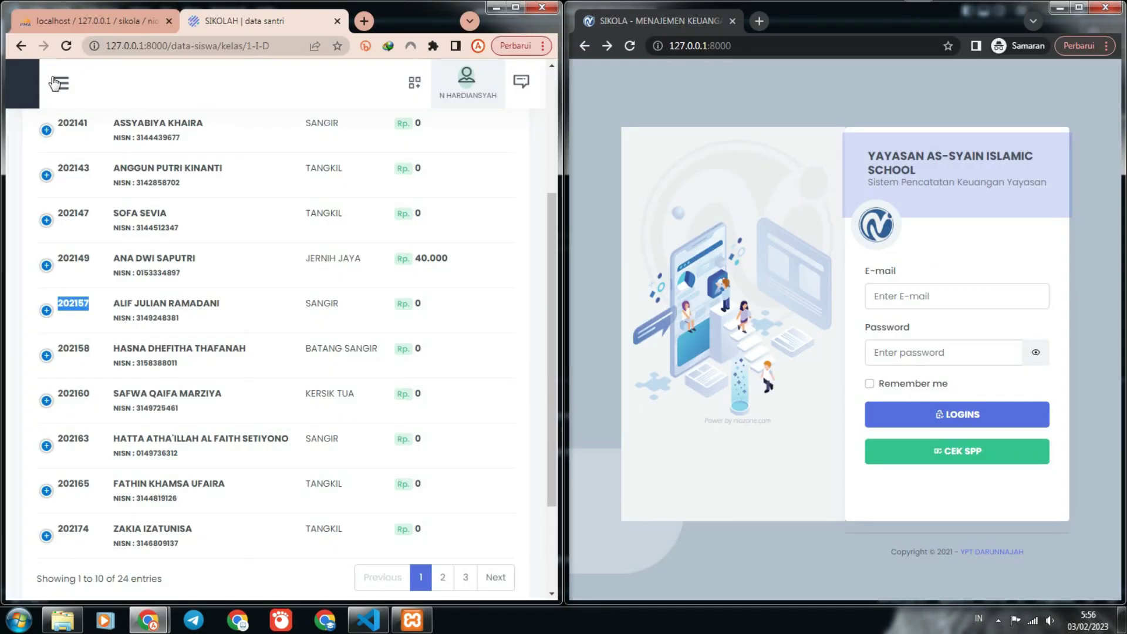
{"action": "left_click", "coordinate": [61, 83]}
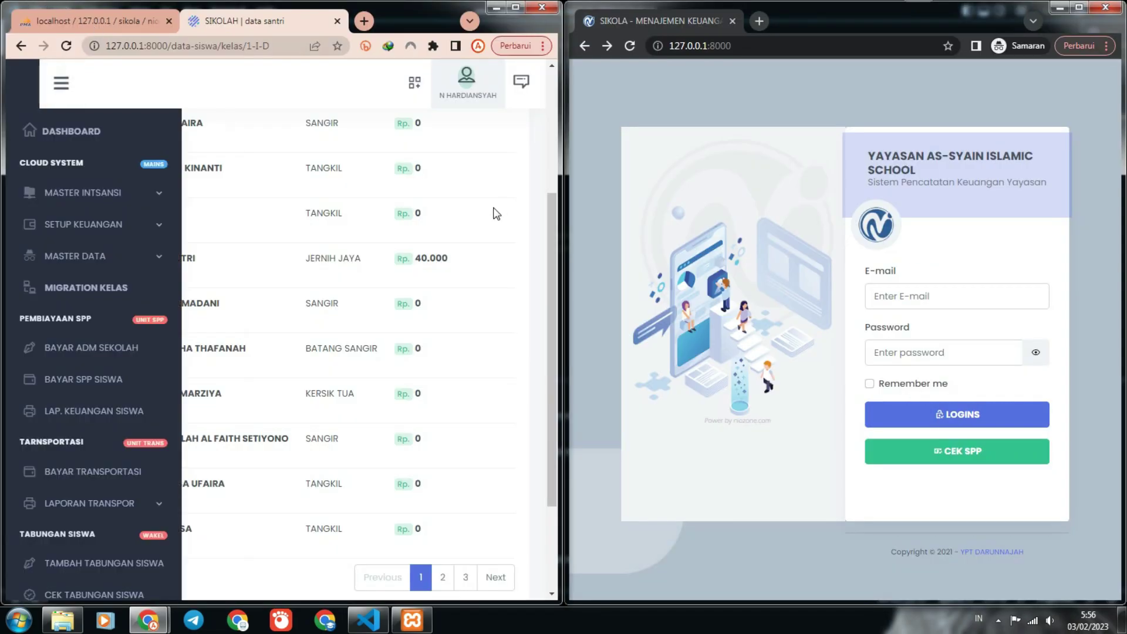